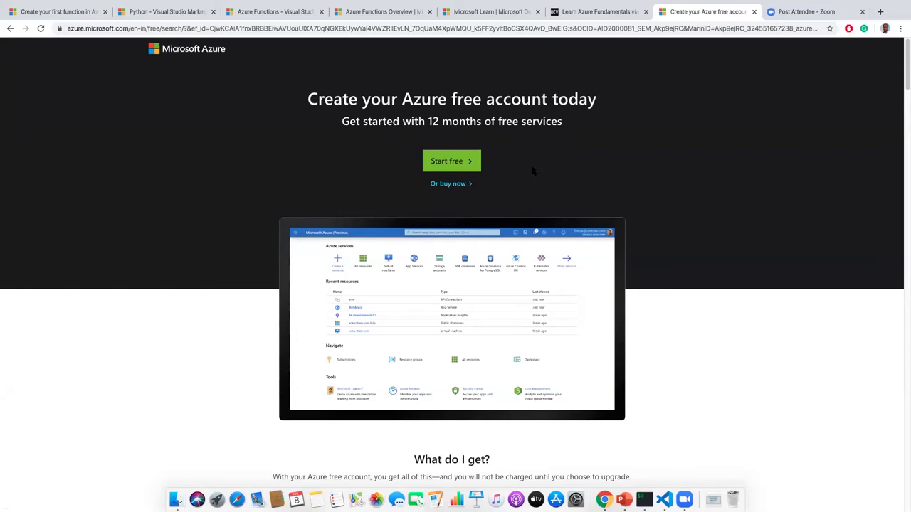
Examine the Azure free account offer, including the products free for 12 months and the products that are always free.
scroll(533, 171, down, 5)
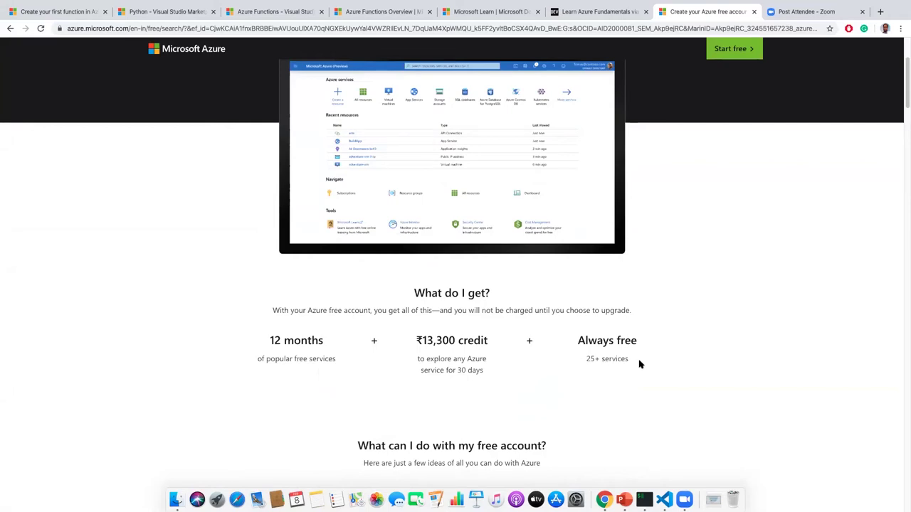
scroll(632, 358, down, 5)
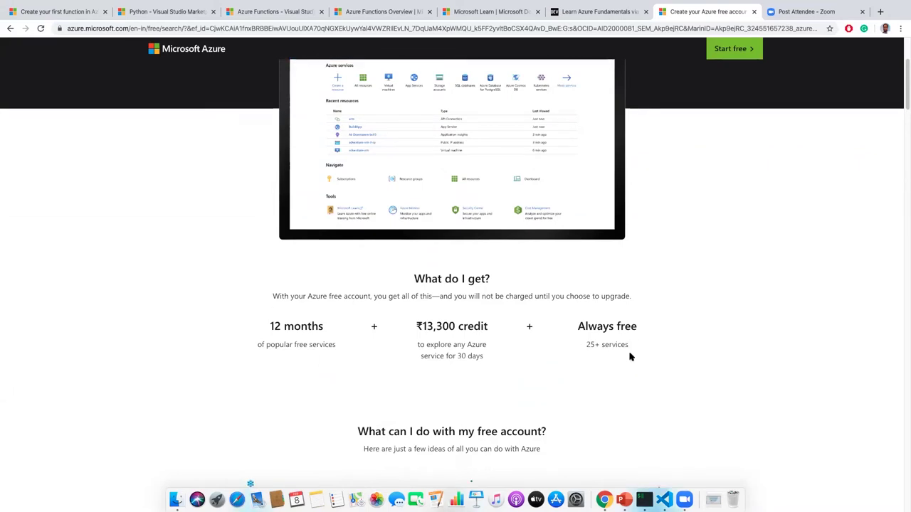
scroll(630, 358, down, 20)
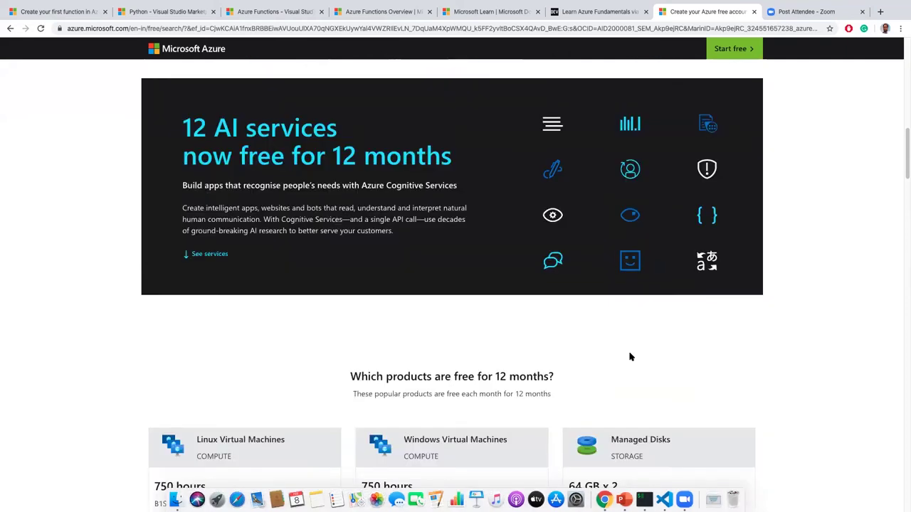
scroll(630, 356, down, 3)
scroll(629, 356, up, 1)
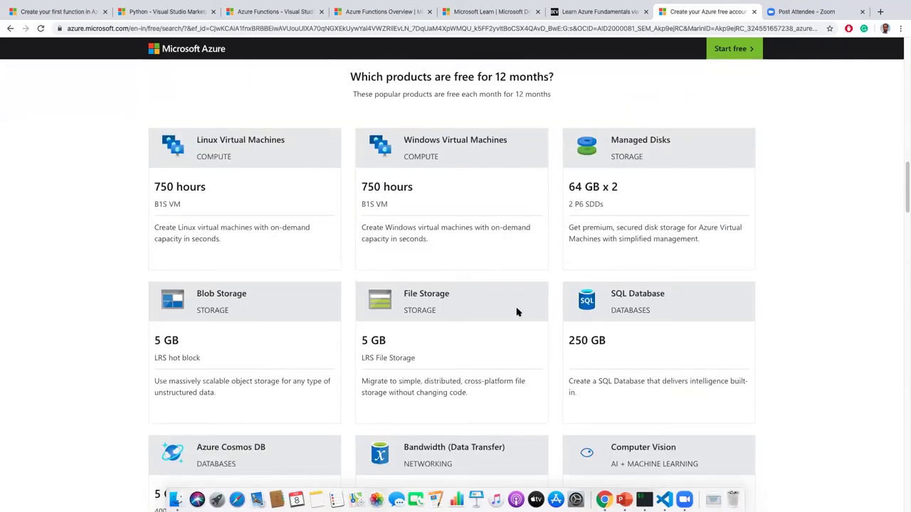
scroll(520, 311, up, 1)
scroll(521, 311, down, 9)
scroll(521, 311, down, 20)
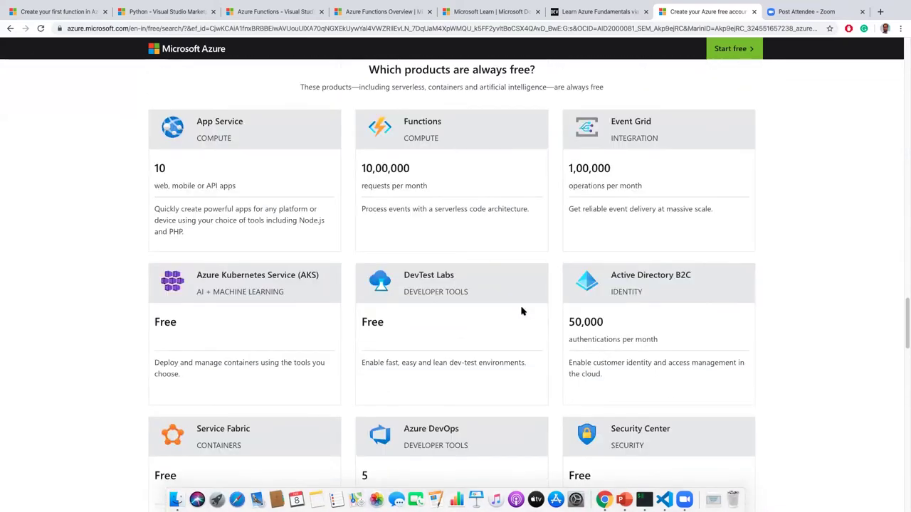
scroll(521, 311, down, 20)
scroll(521, 311, up, 20)
scroll(486, 315, down, 2)
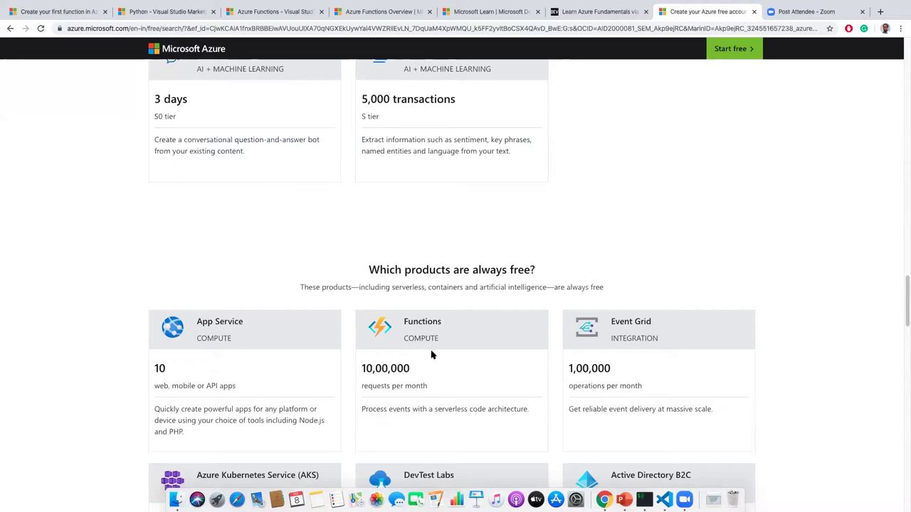
scroll(459, 327, down, 15)
scroll(468, 316, up, 20)
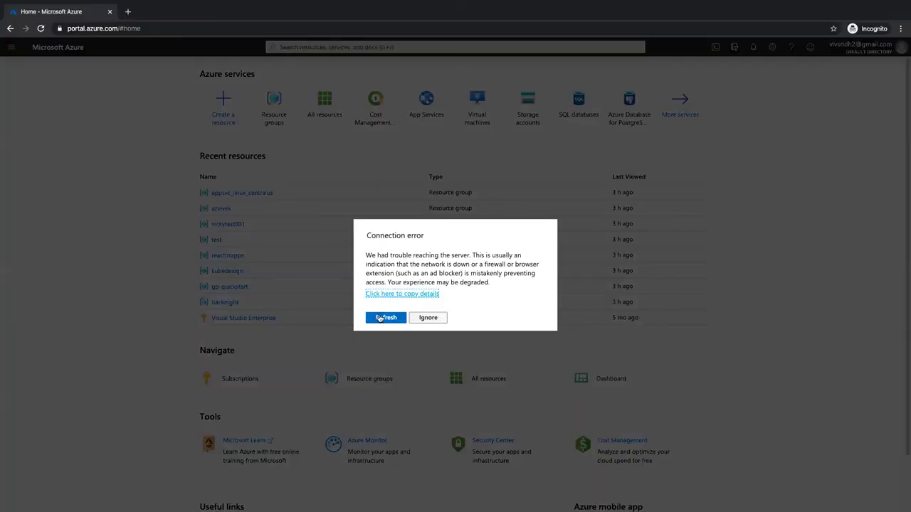
Refresh the Azure portal to clear the connection error and enlarge the home page view by two zoom levels.
click(381, 318)
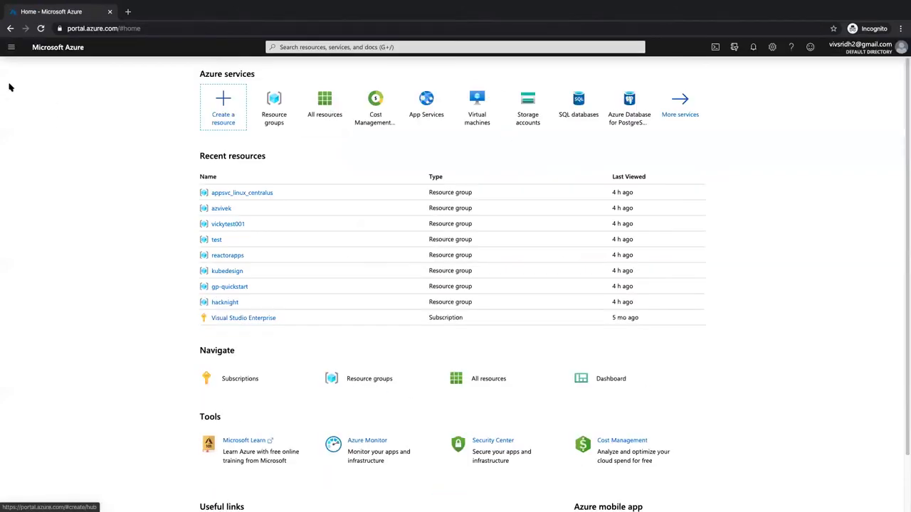
click(11, 47)
click(38, 84)
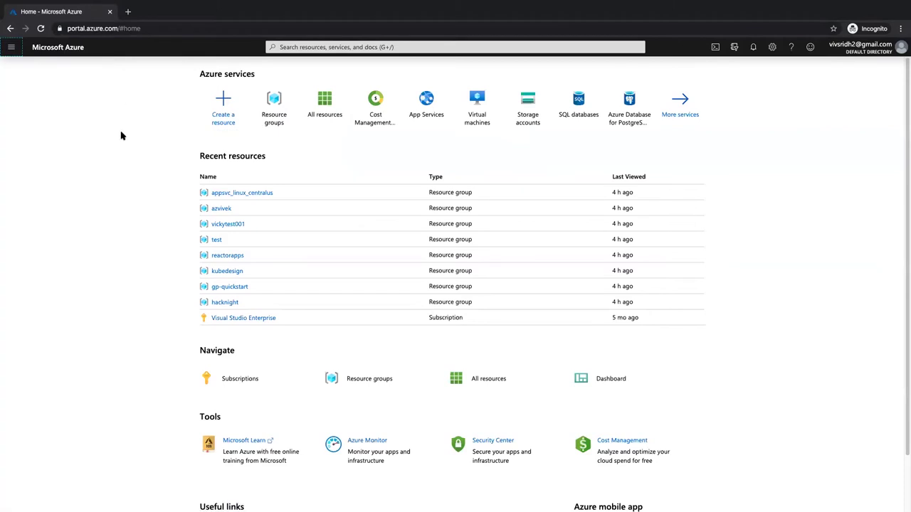
key(ctrl+plus)
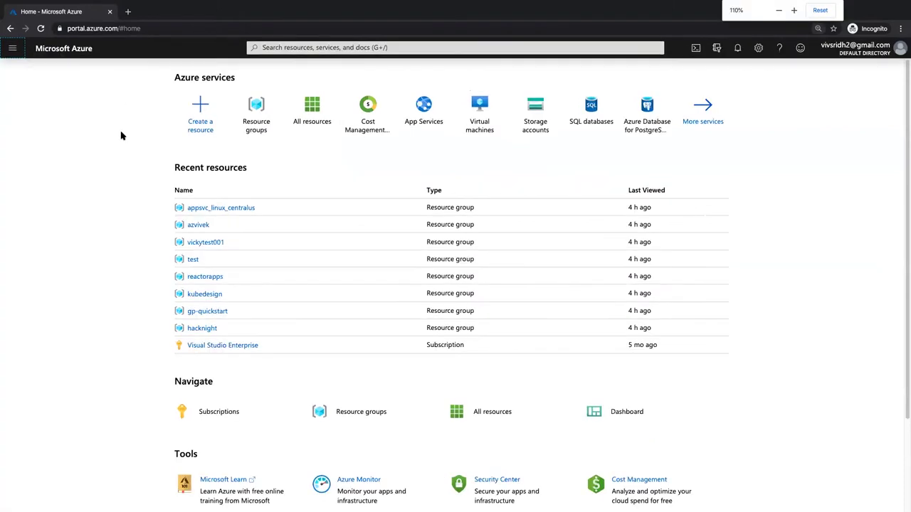
key(ctrl+plus)
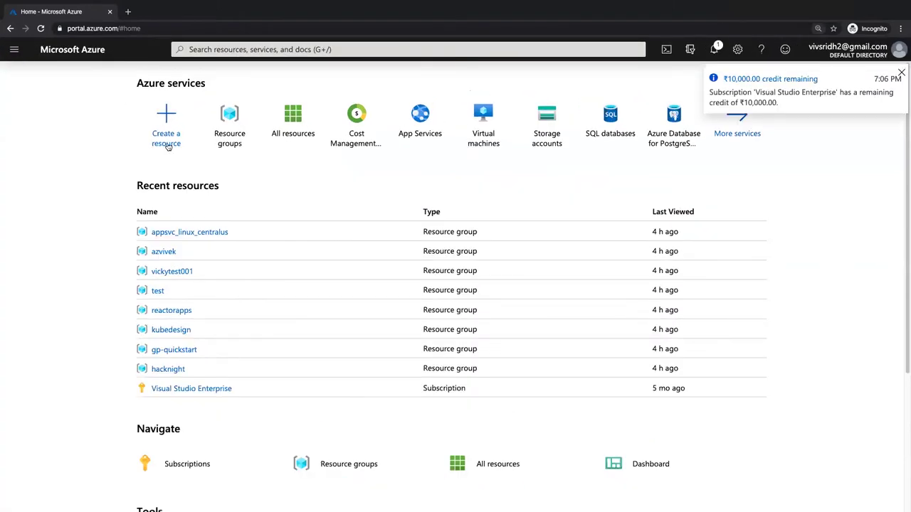
Open the portal dashboard and view the list of available dashboards.
click(13, 49)
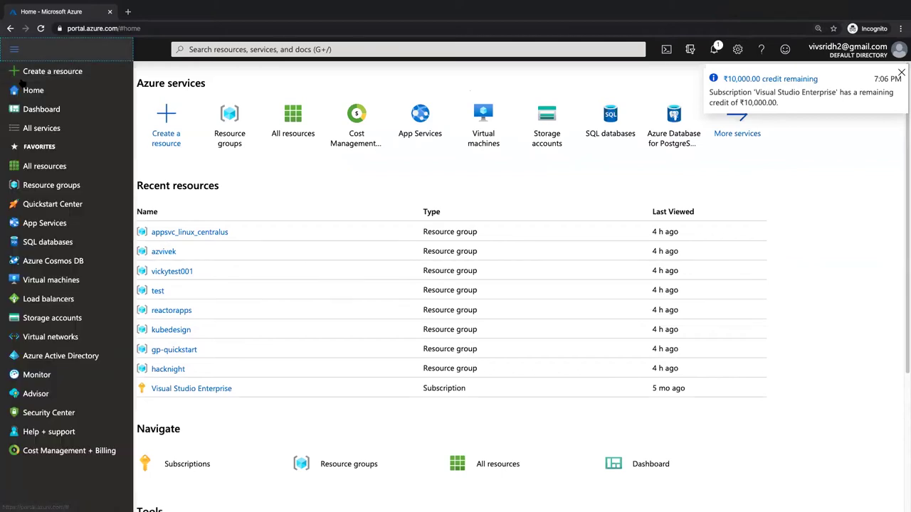
click(32, 110)
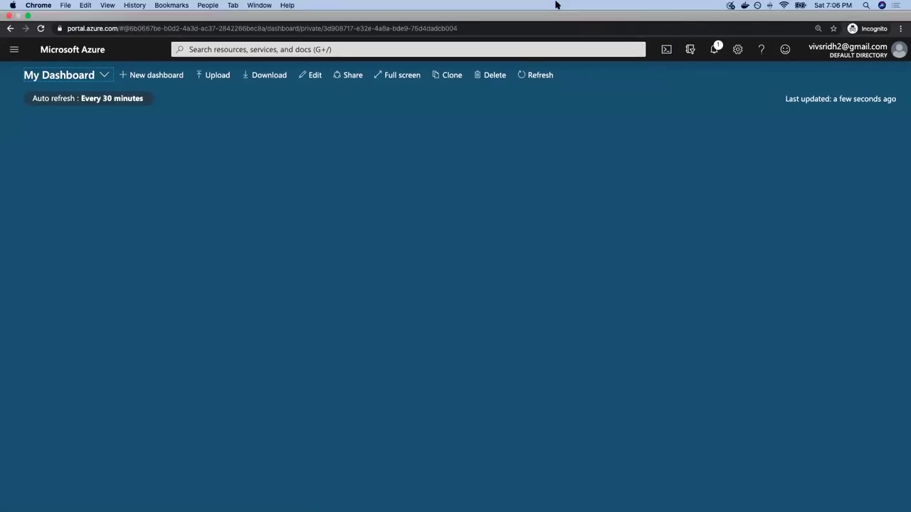
key(ctrl+Up)
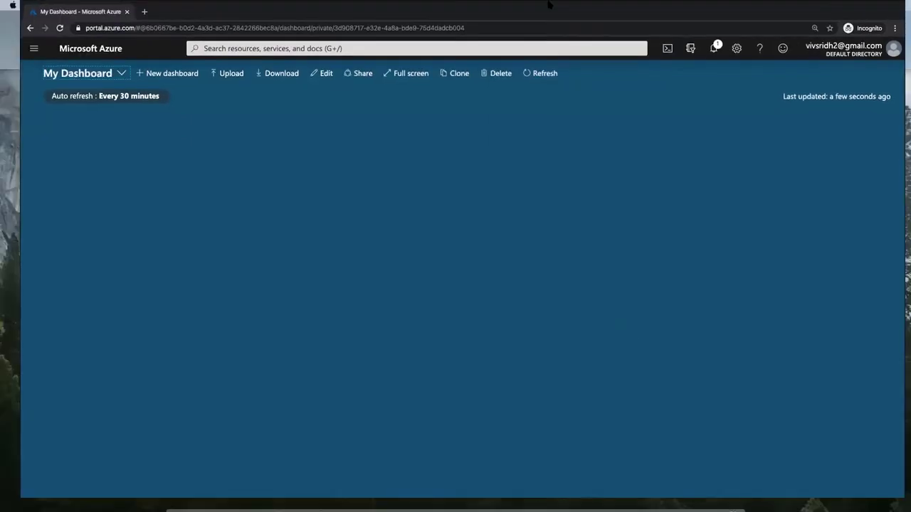
key(ctrl+Up)
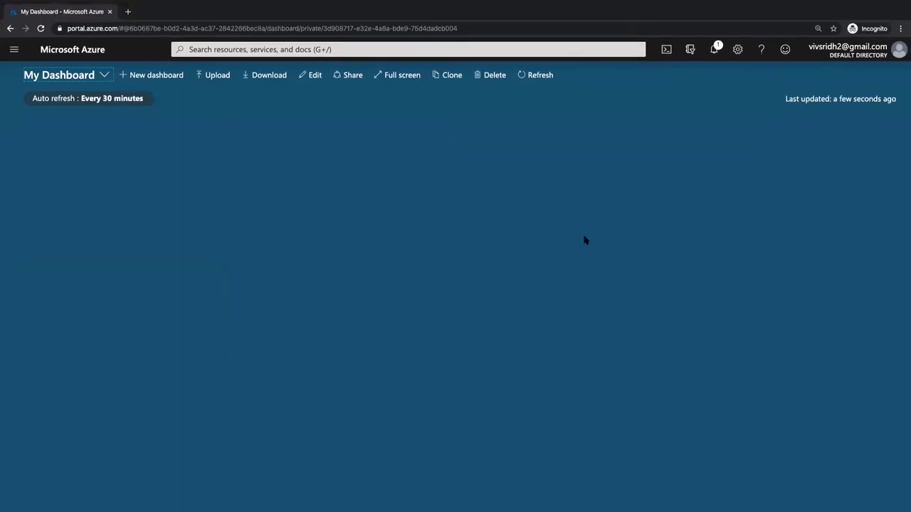
click(66, 81)
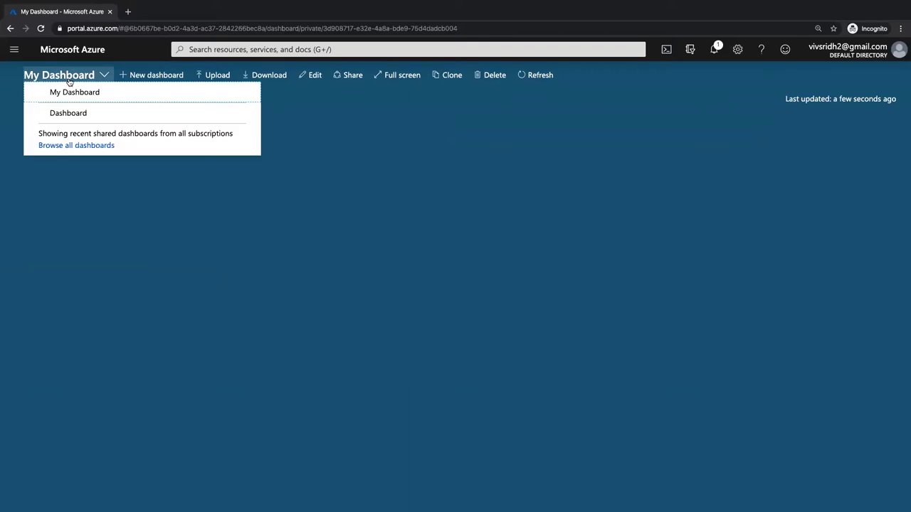
click(17, 51)
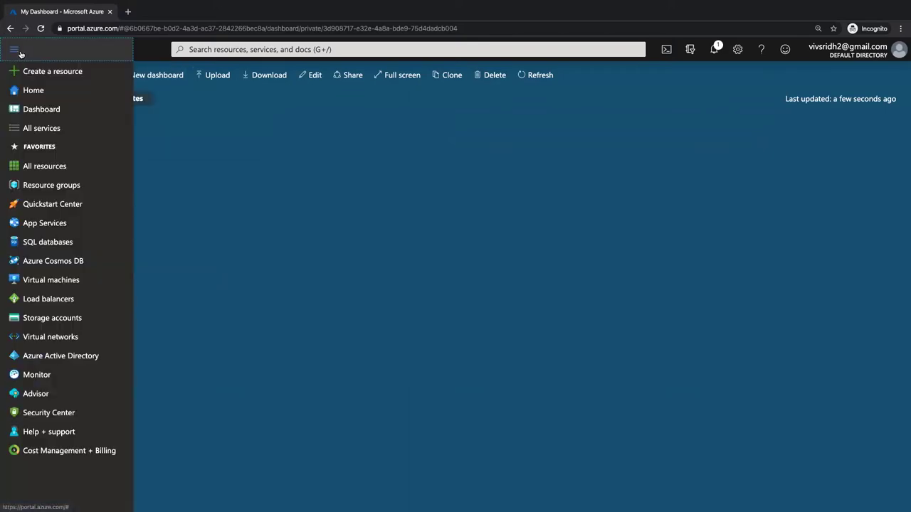
click(76, 110)
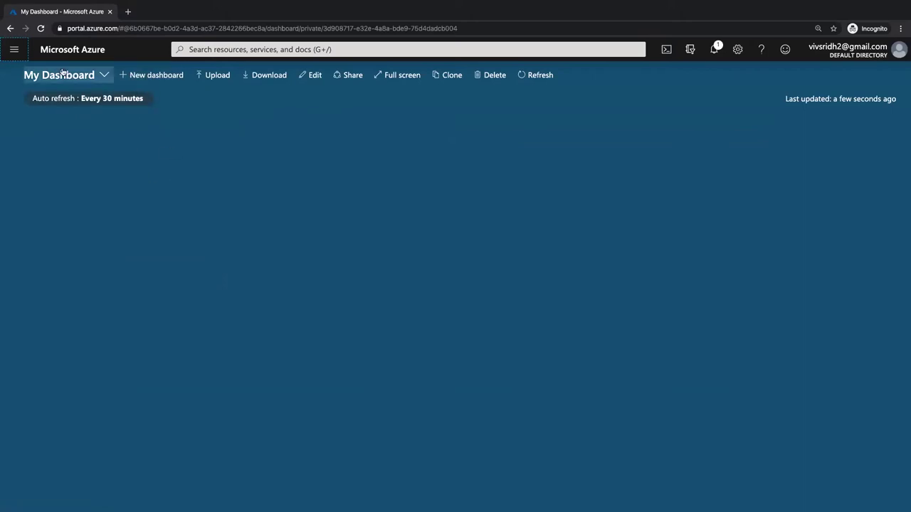
Start creating a new virtual machine resource from the popular Ubuntu Server 18.04 LTS image.
click(13, 50)
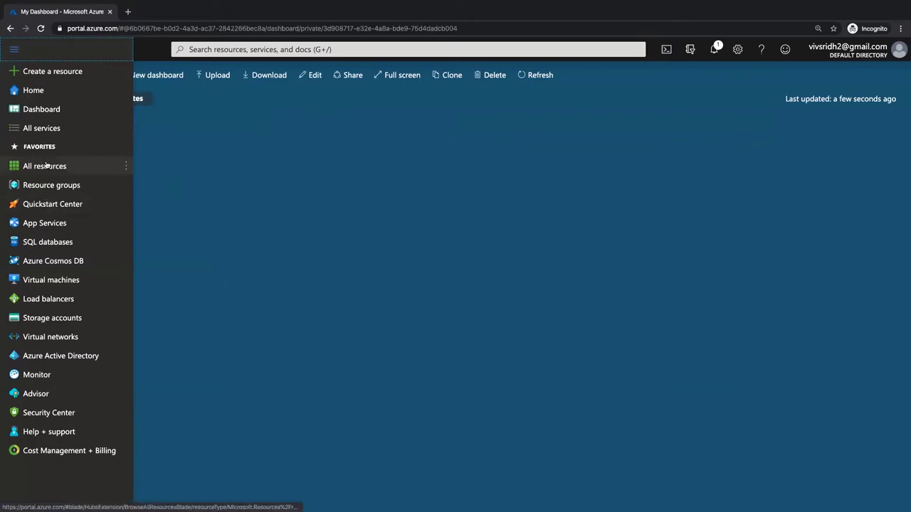
mouse_move(64, 191)
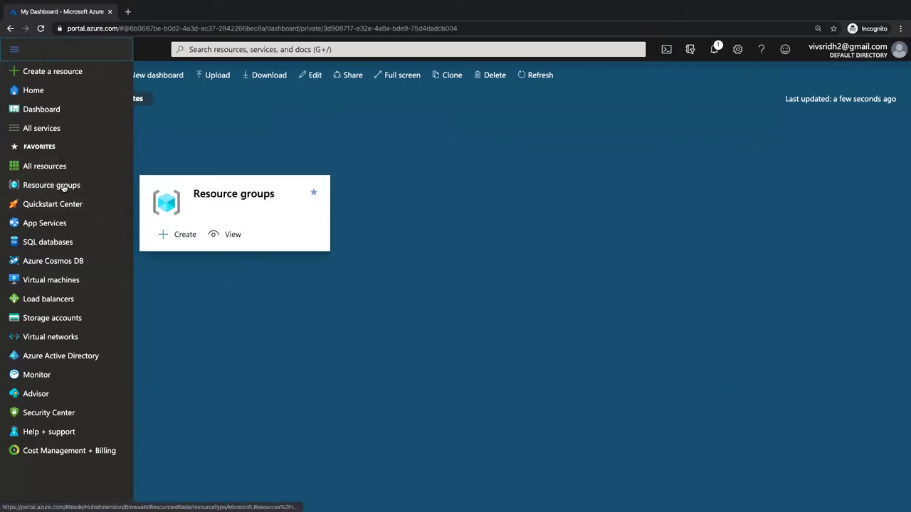
click(61, 74)
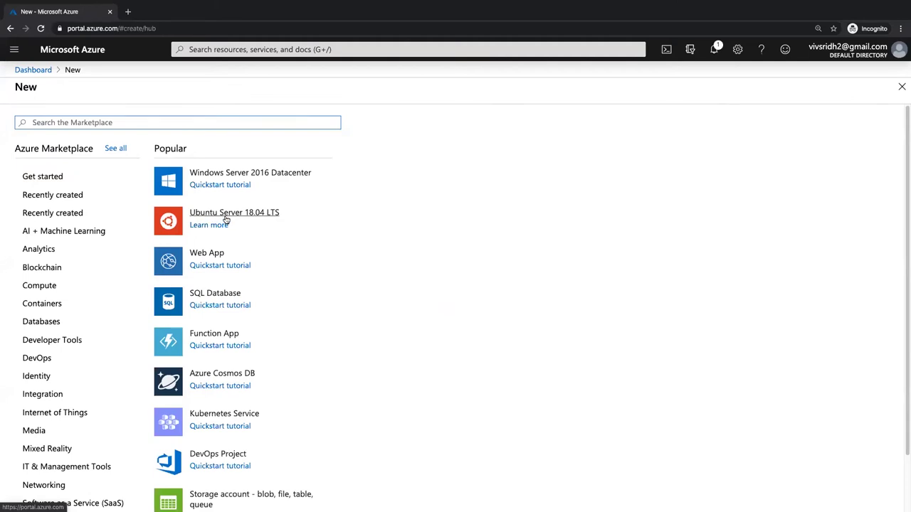
click(240, 217)
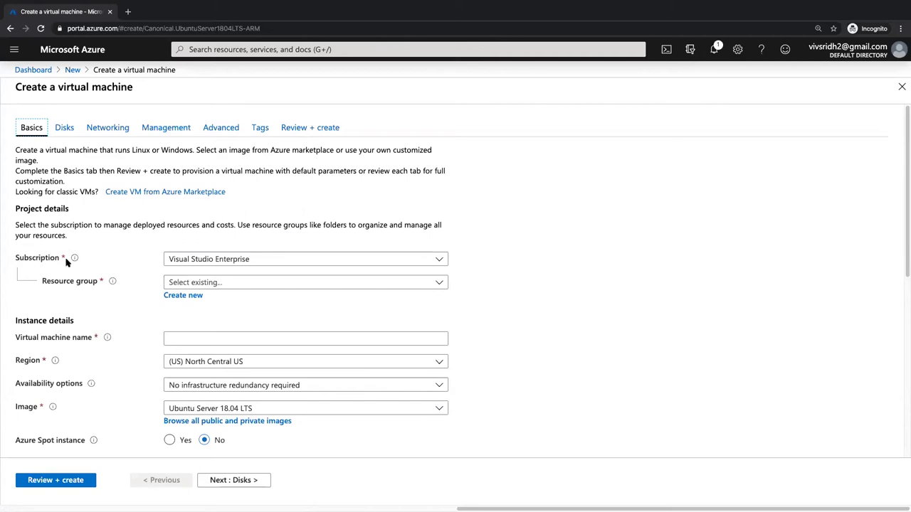
Create a new resource group named auto-test for the virtual machine under the Visual Studio Enterprise subscription.
mouse_move(76, 260)
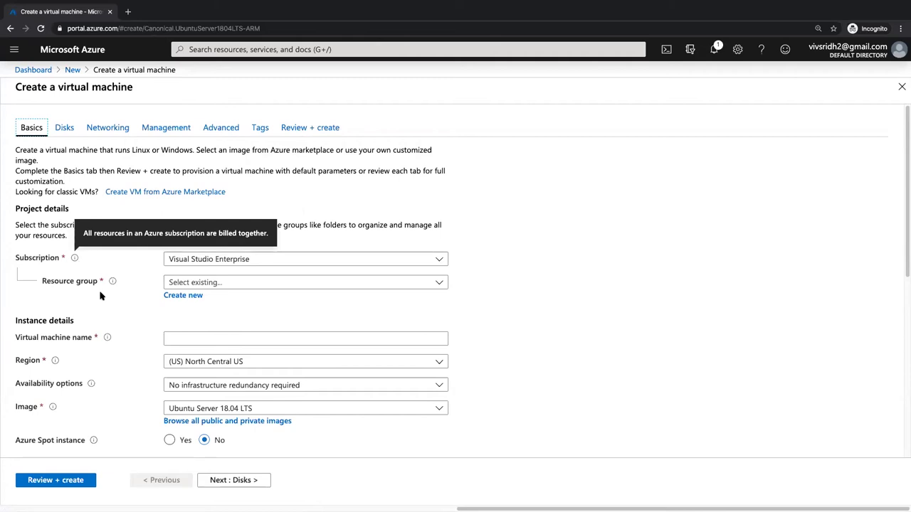
mouse_move(111, 284)
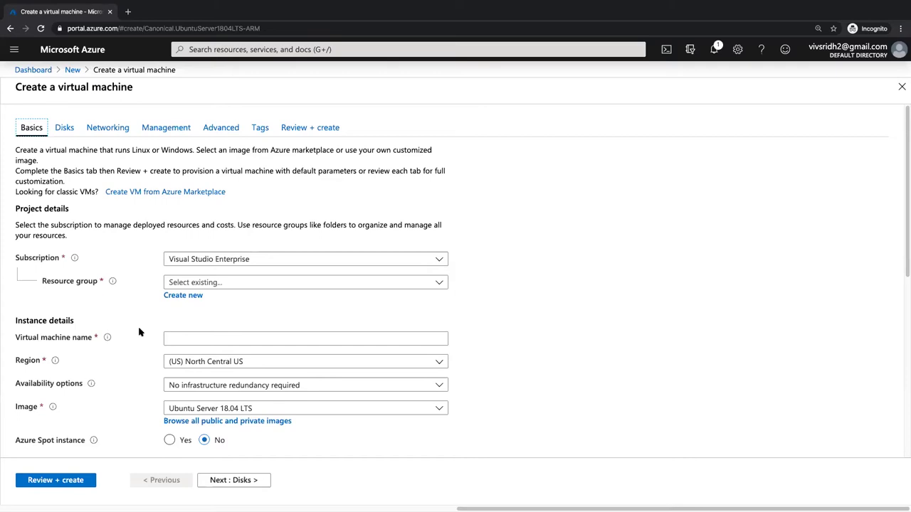
click(187, 296)
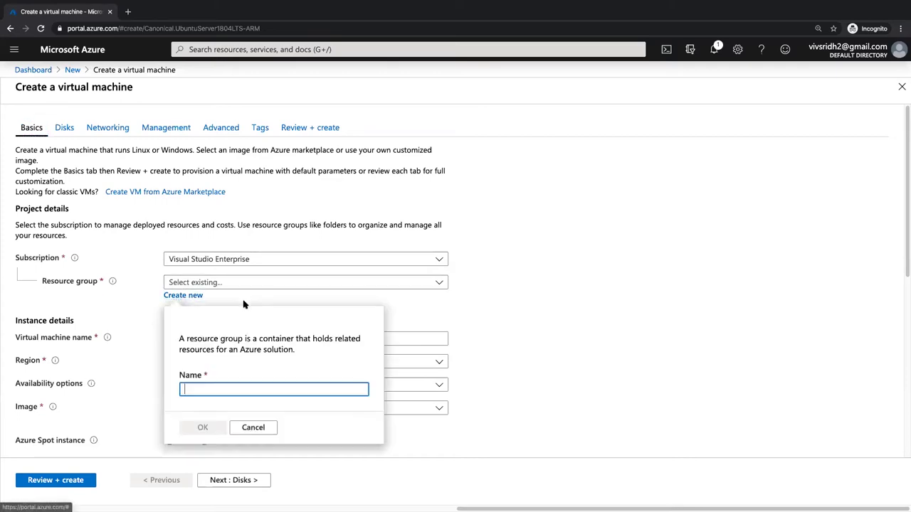
text(at)
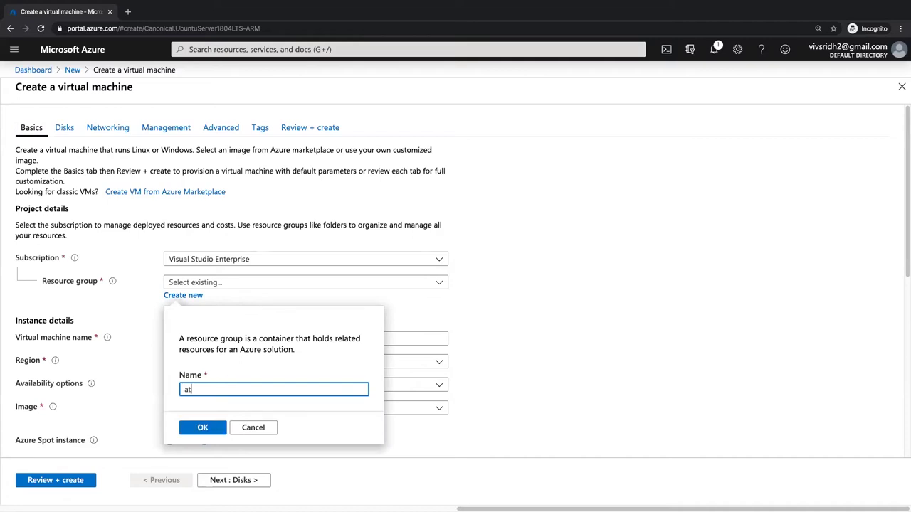
text(uo)
key(BackSpace)
key(BackSpace)
text(-)
click(212, 424)
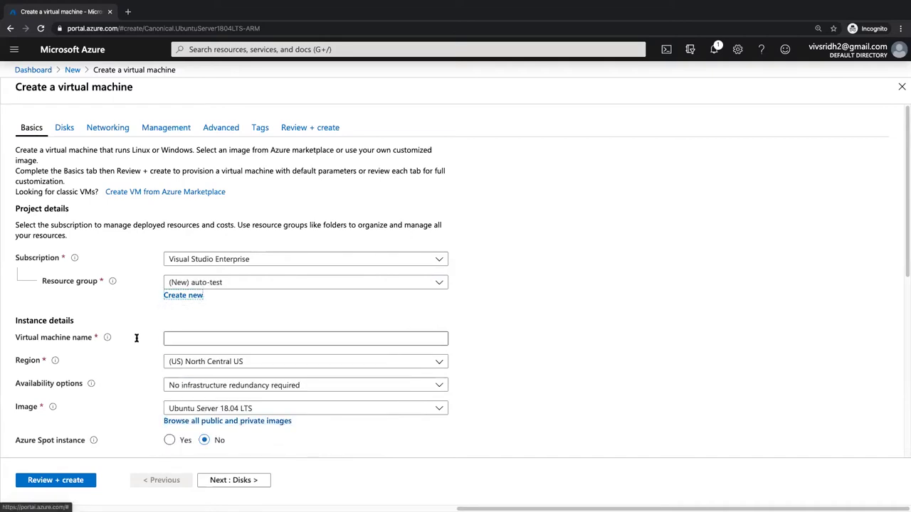
Name the virtual machine auto-test and view the regions available for it.
click(181, 339)
text(auto-test)
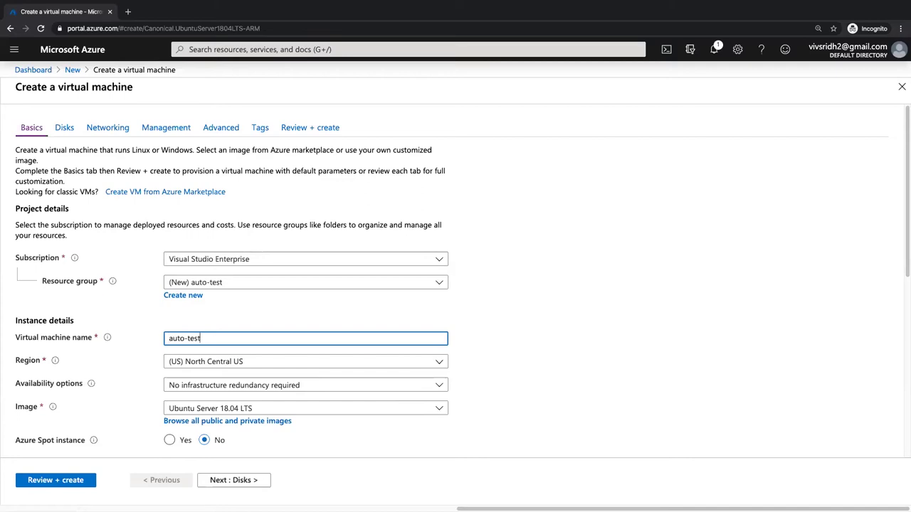
click(211, 361)
click(124, 361)
click(175, 361)
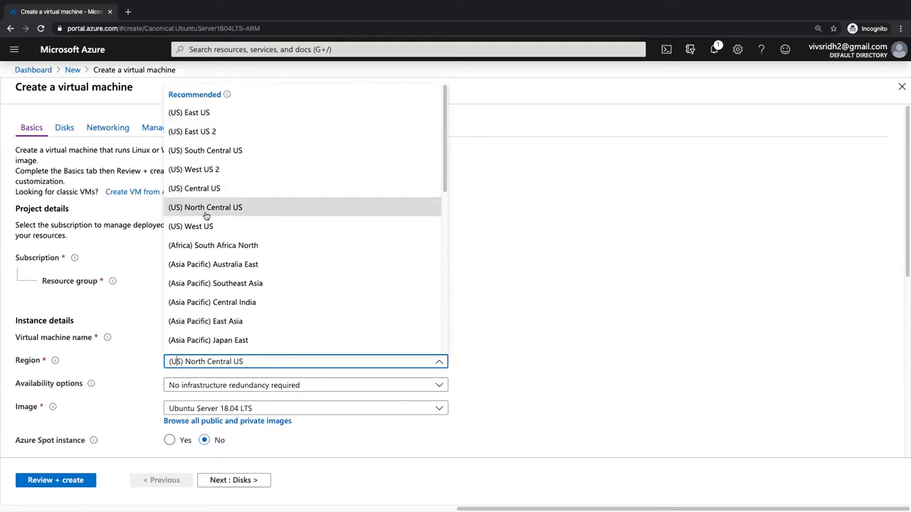
click(151, 327)
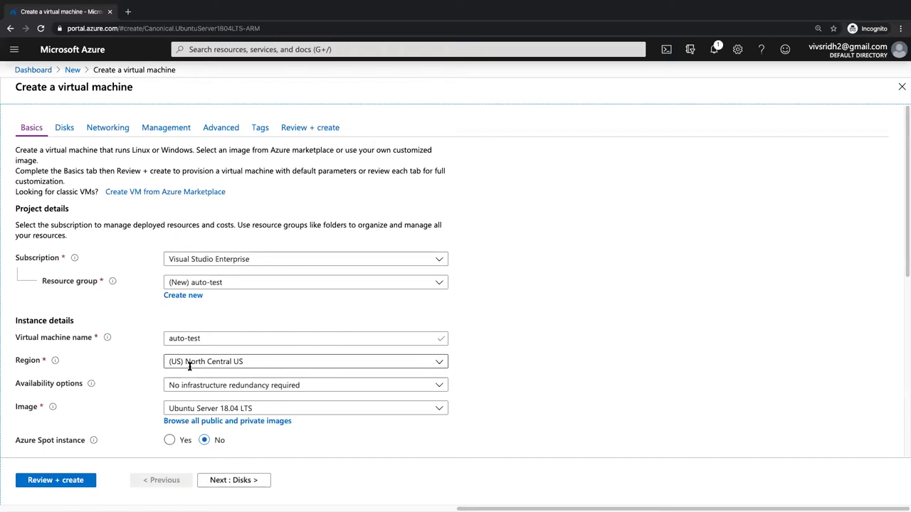
Open the selection of VM sizes and sort it by estimated monthly cost in ascending order.
scroll(131, 387, down, 1)
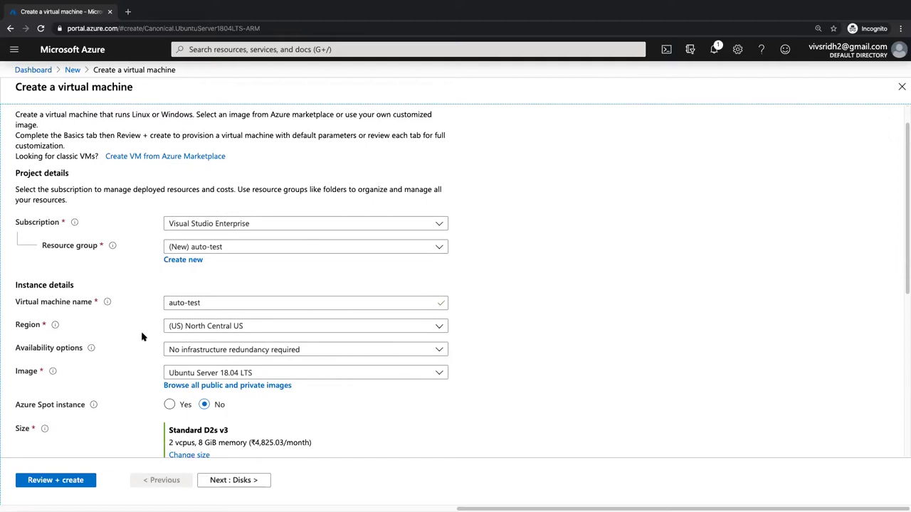
scroll(142, 334, down, 2)
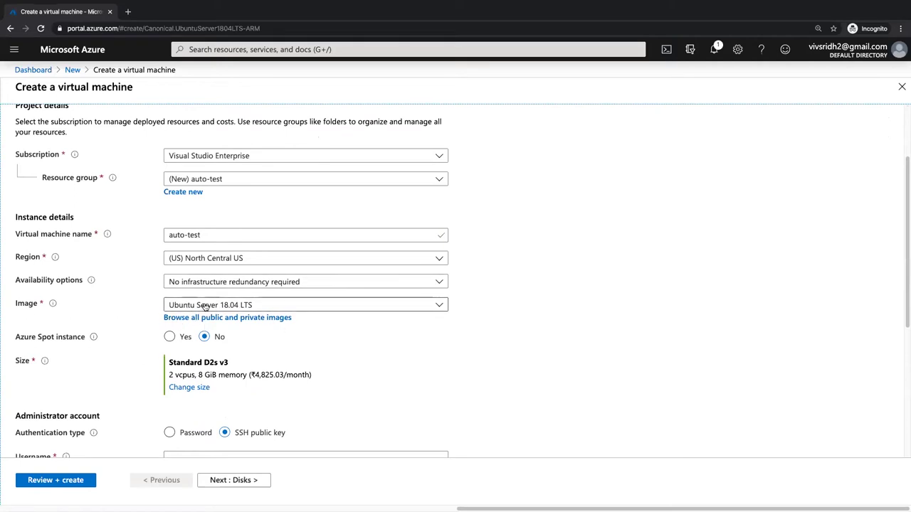
scroll(94, 367, down, 1)
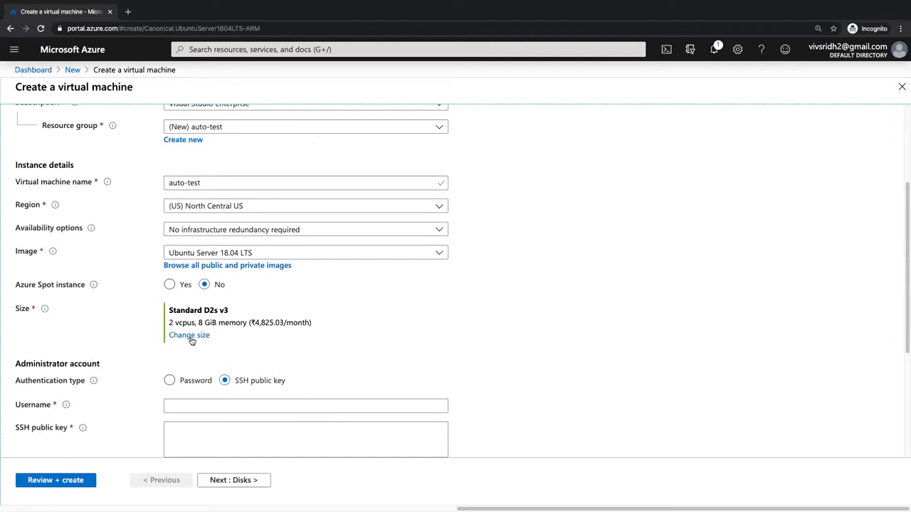
click(191, 335)
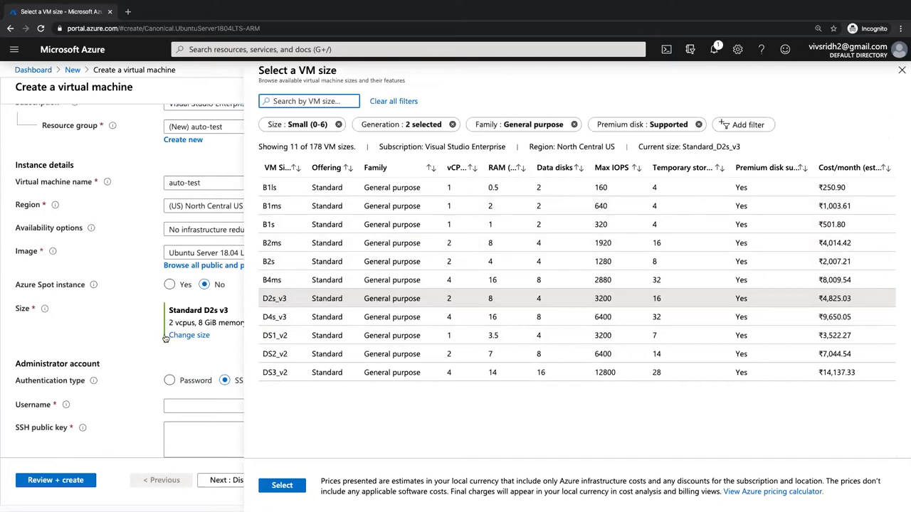
click(878, 171)
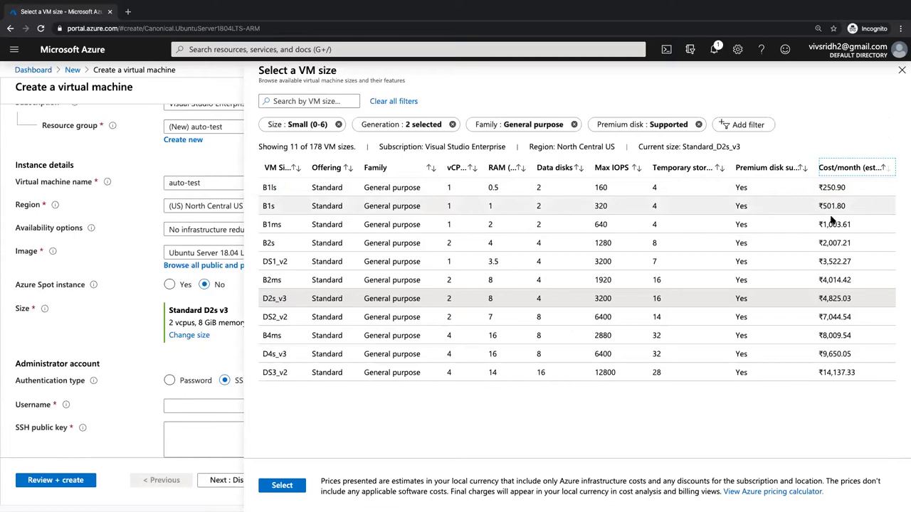
Close the VM size selection and look over the administrator account and inbound port settings.
click(901, 70)
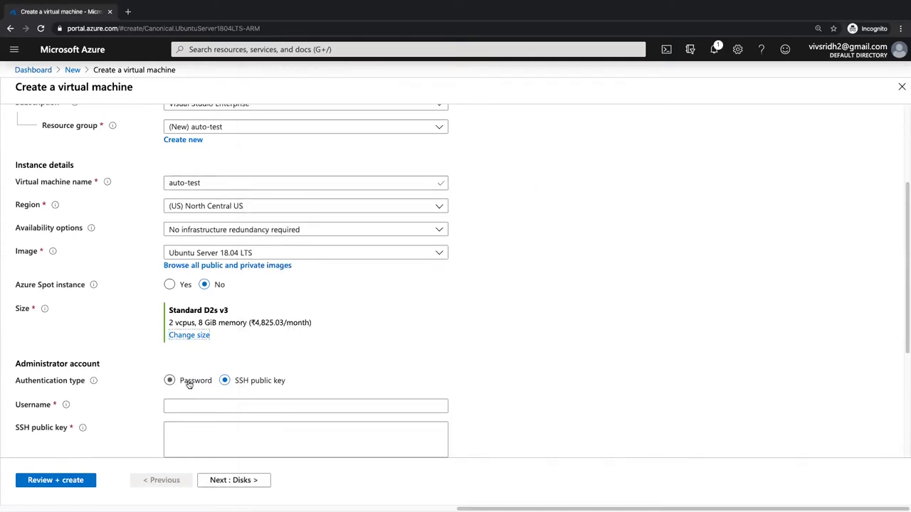
scroll(124, 374, down, 3)
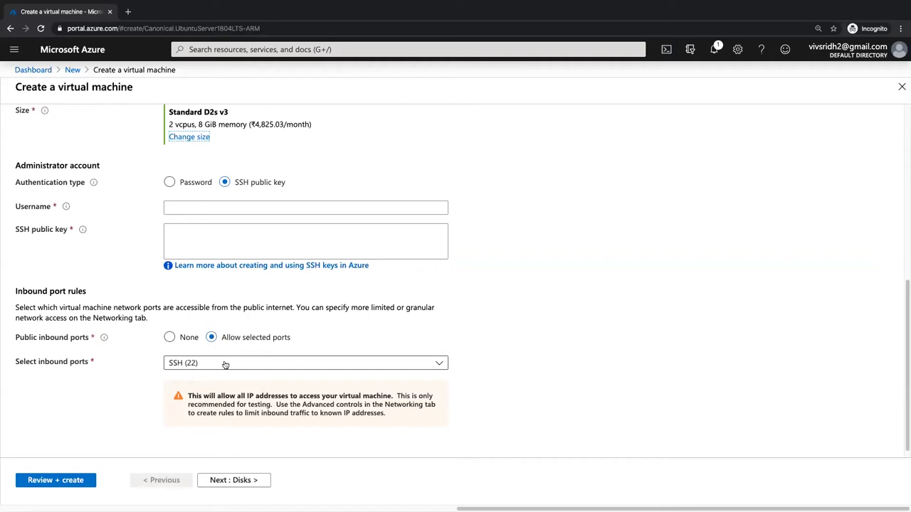
scroll(170, 235, up, 3)
scroll(150, 205, up, 3)
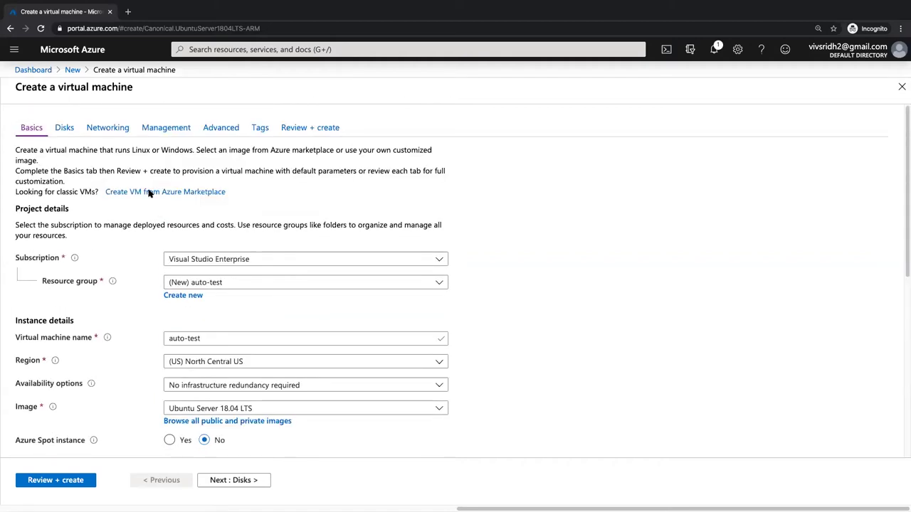
Look through the virtual machine's disk and networking settings, then open the final review of its configuration.
click(65, 128)
click(107, 128)
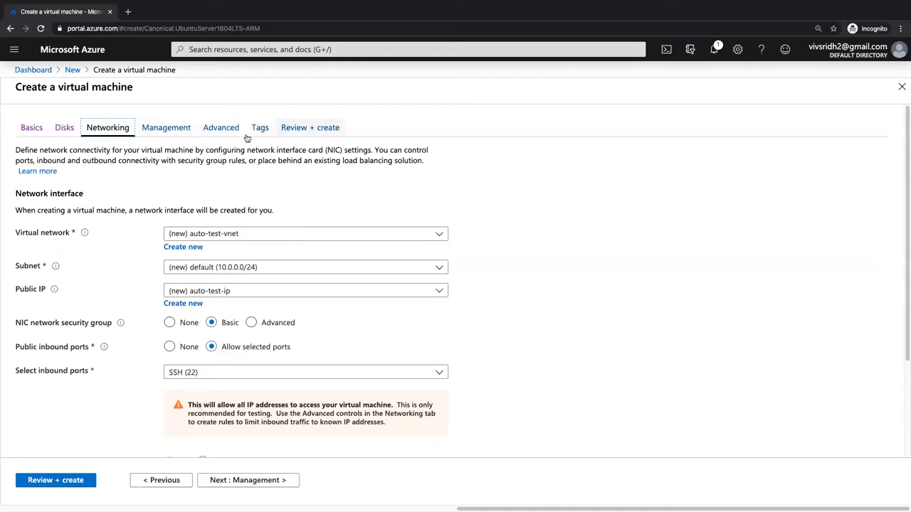
click(304, 136)
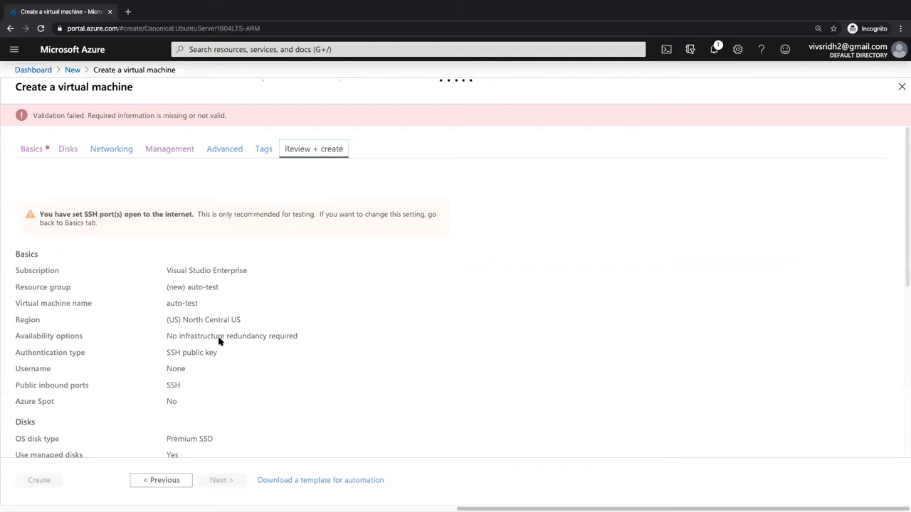
Leave the virtual machine form and view the lists of all resources and resource groups.
click(26, 74)
click(13, 49)
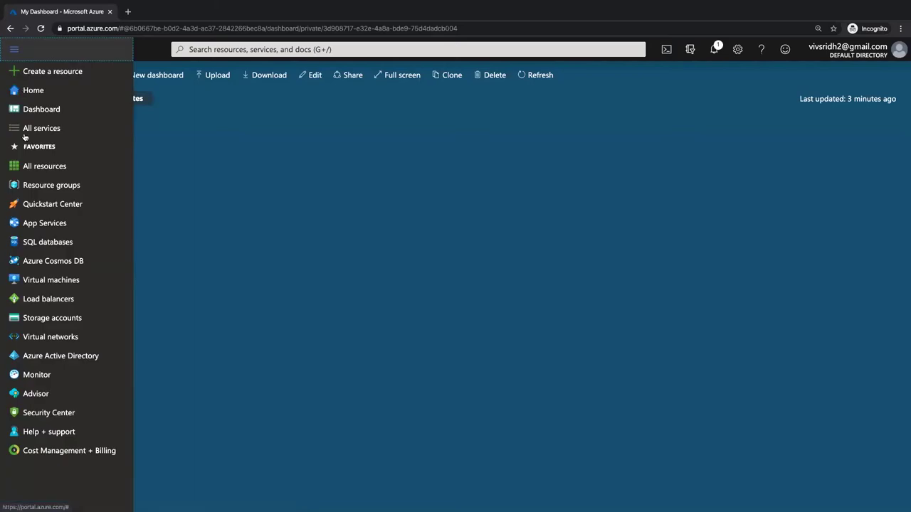
click(65, 168)
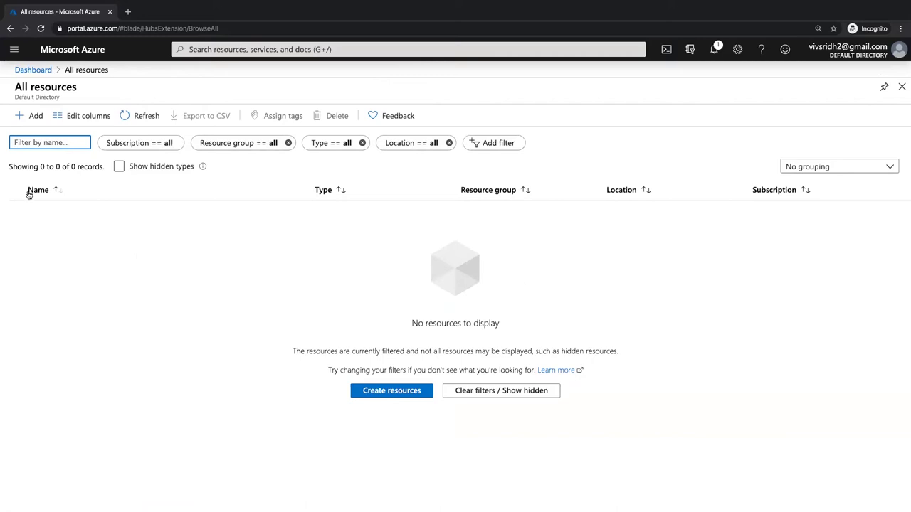
click(14, 49)
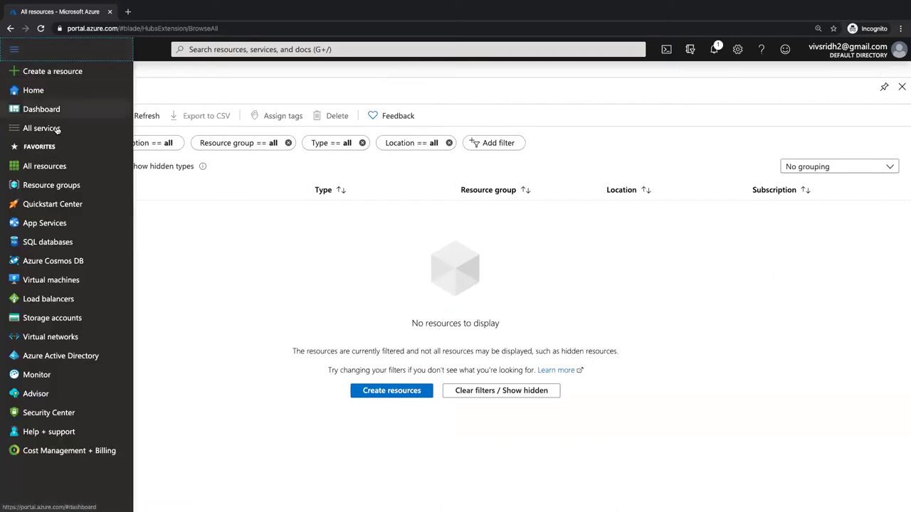
click(41, 186)
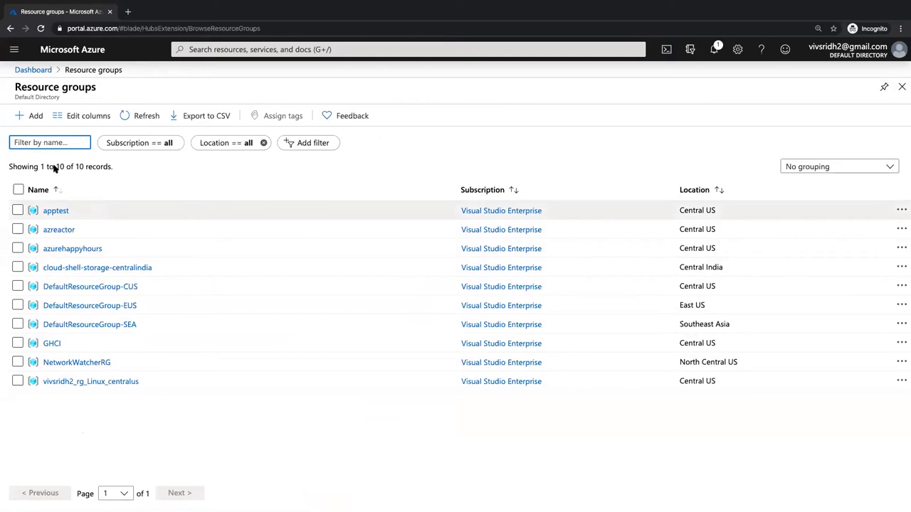
Open the page for creating a new resource and look over the popular marketplace offerings.
click(19, 58)
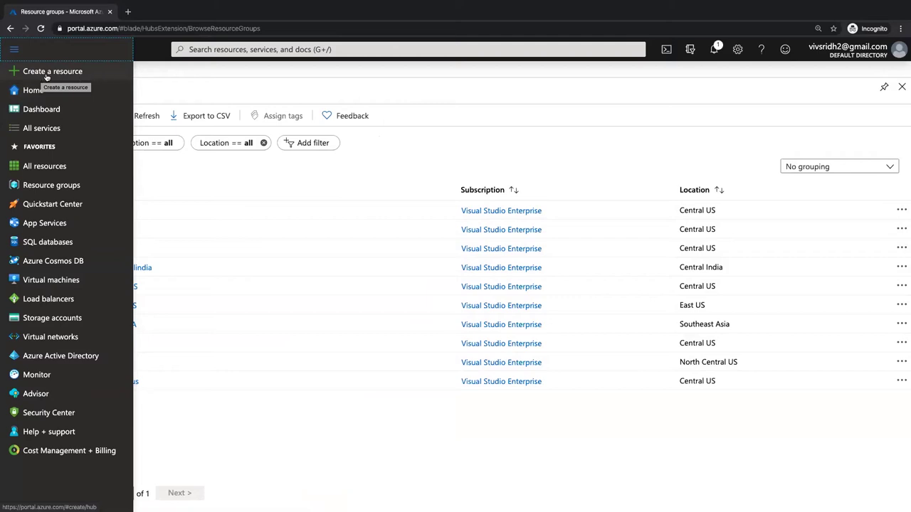
click(43, 74)
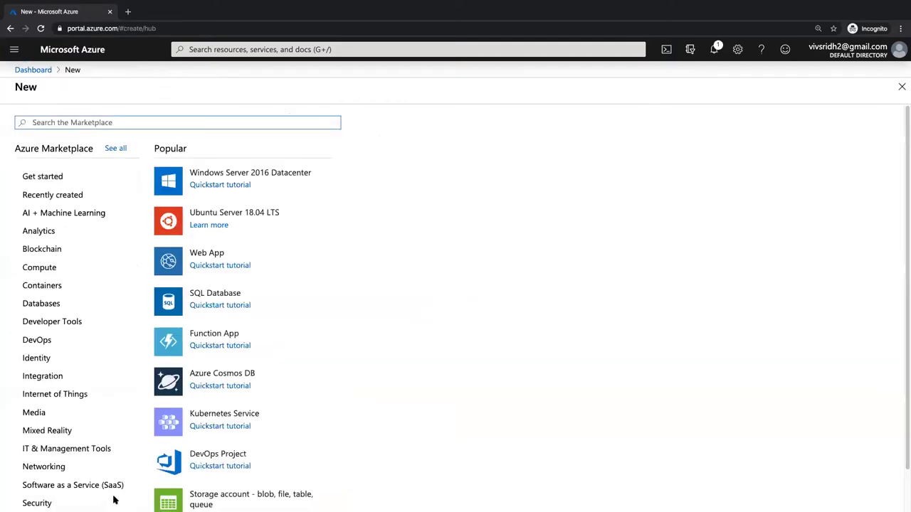
scroll(59, 329, down, 1)
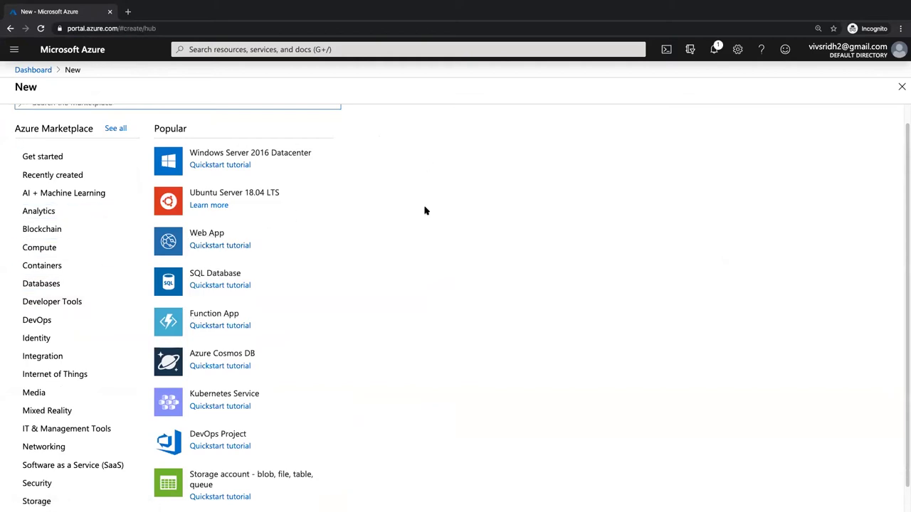
Open Cloud Shell to view its storage setup and close it without creating storage.
click(666, 56)
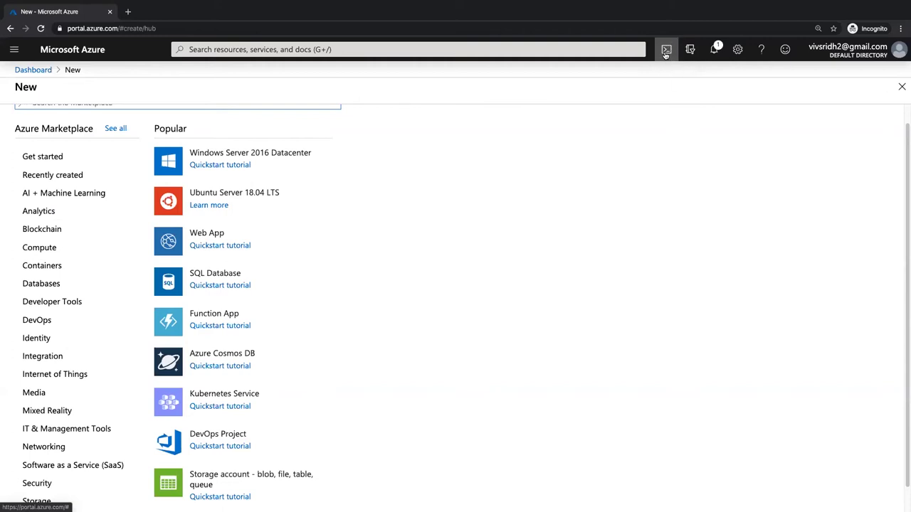
click(666, 55)
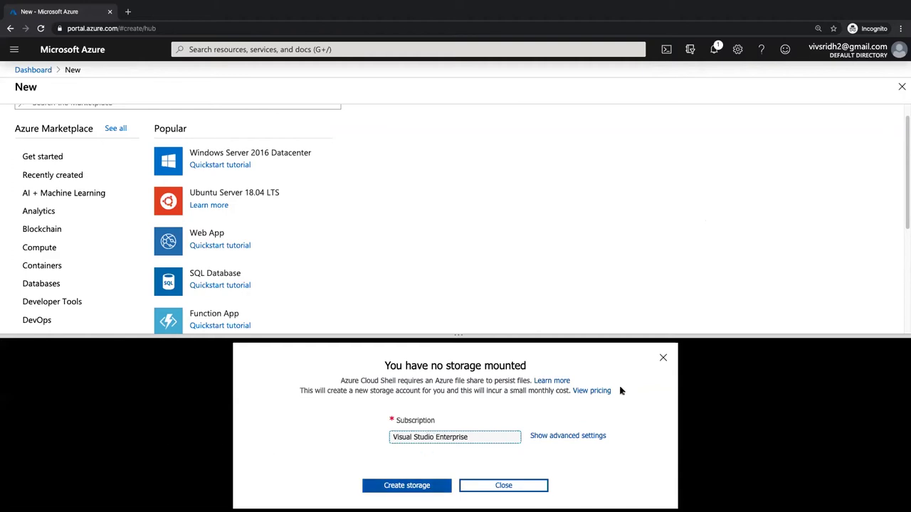
click(672, 358)
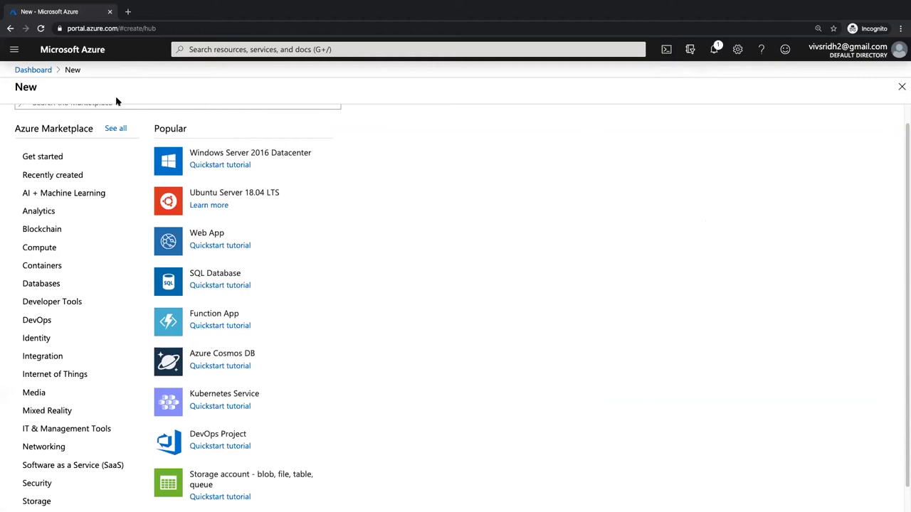
Switch to the PowerPoint presentation, check the slides around Introducing the Azure Portal, and return to the Azure portal in the browser.
key(ctrl+Up)
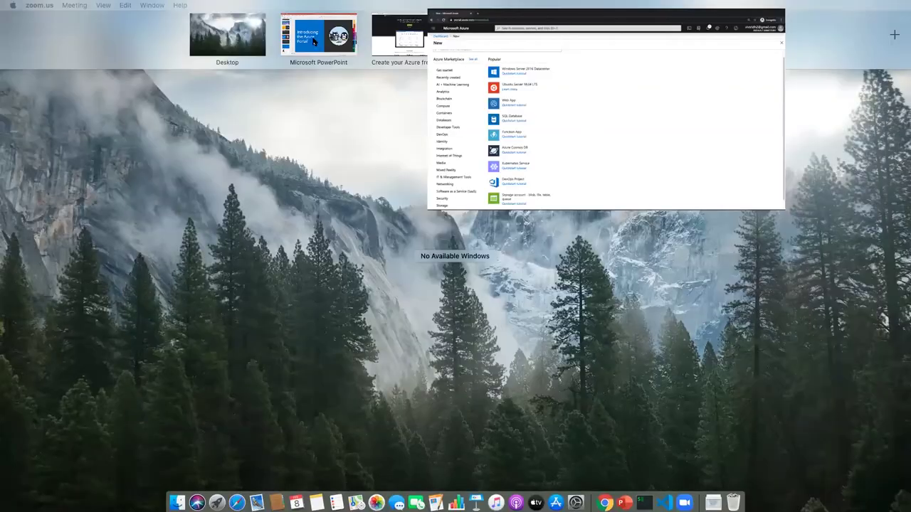
click(325, 32)
click(49, 348)
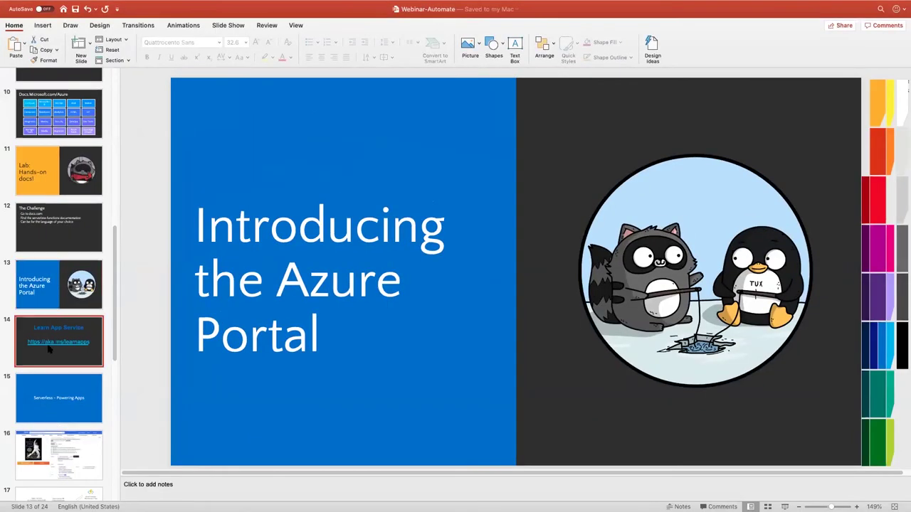
click(49, 281)
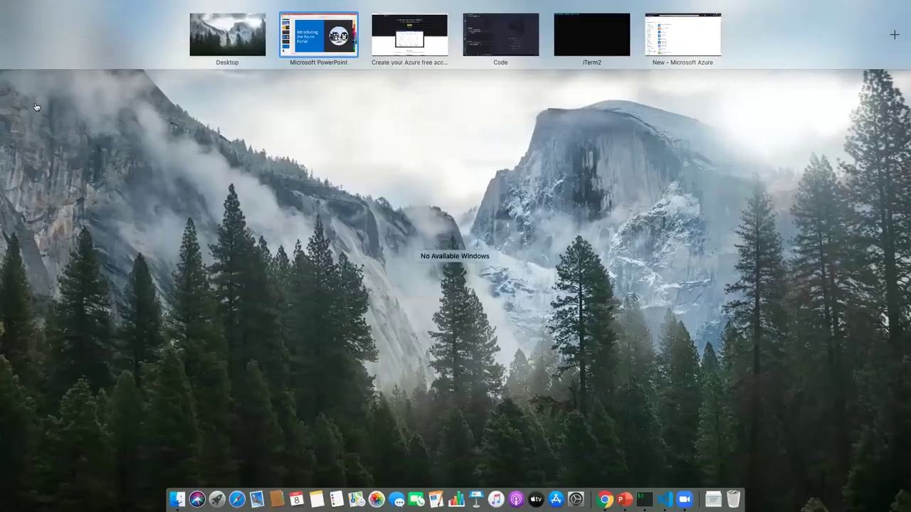
key(ctrl+Right)
Go to the portal's home page and start creating a new Web App from the popular resources.
click(10, 51)
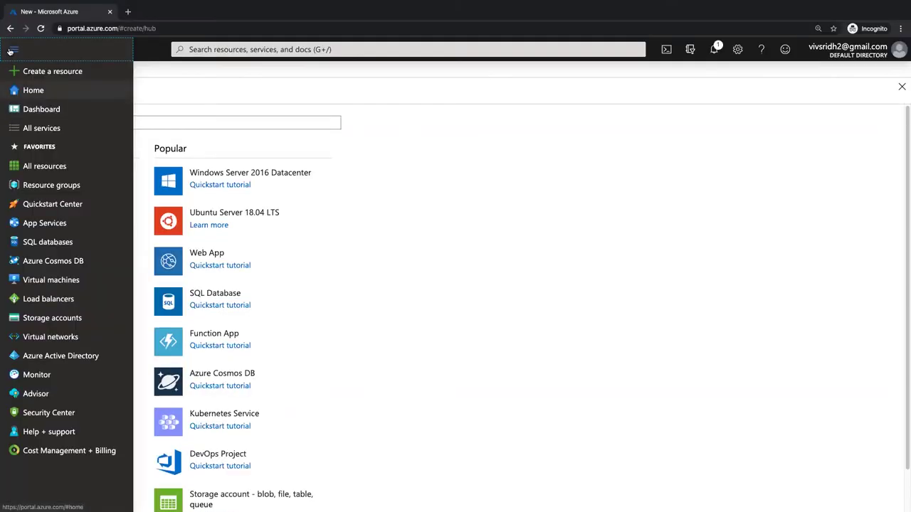
click(17, 88)
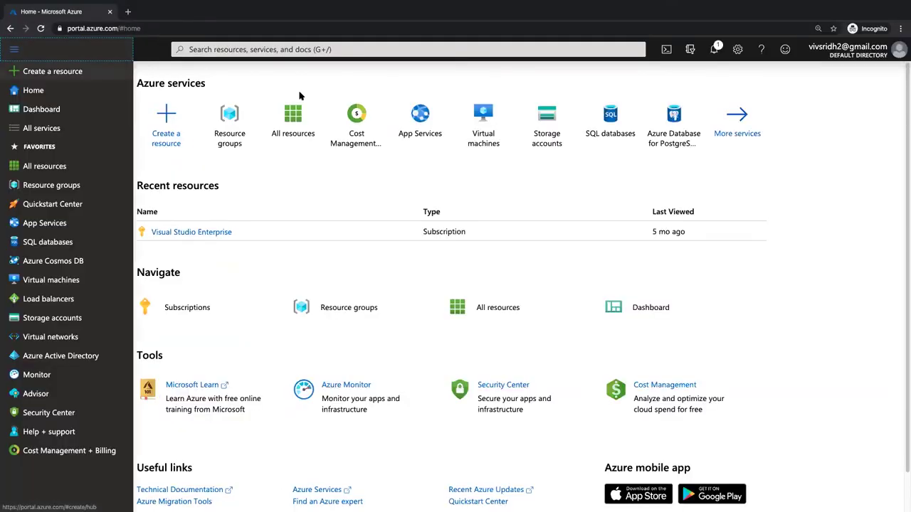
key(Return)
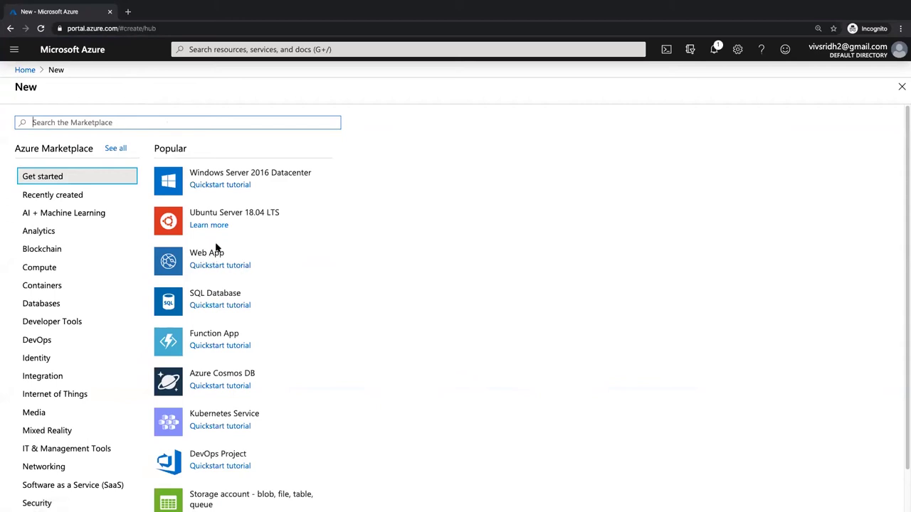
click(218, 257)
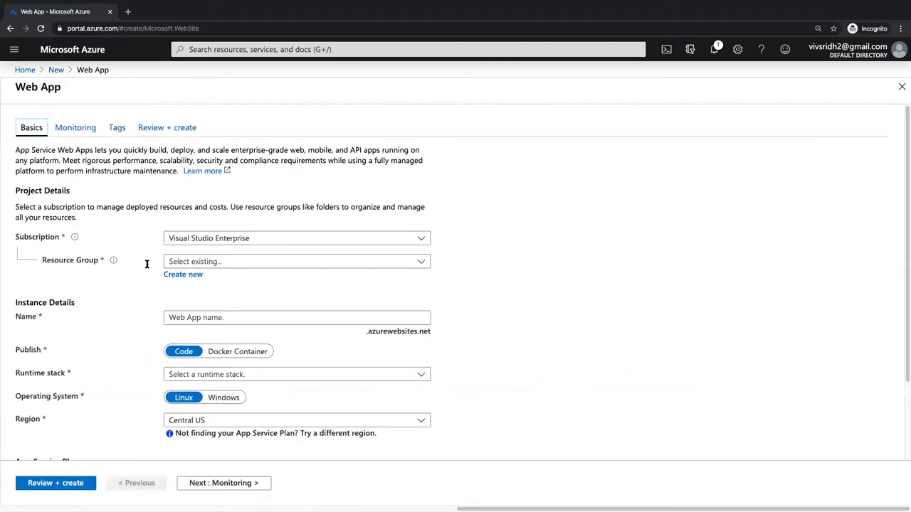
Create a new resource group named auto-test for the web app.
click(194, 279)
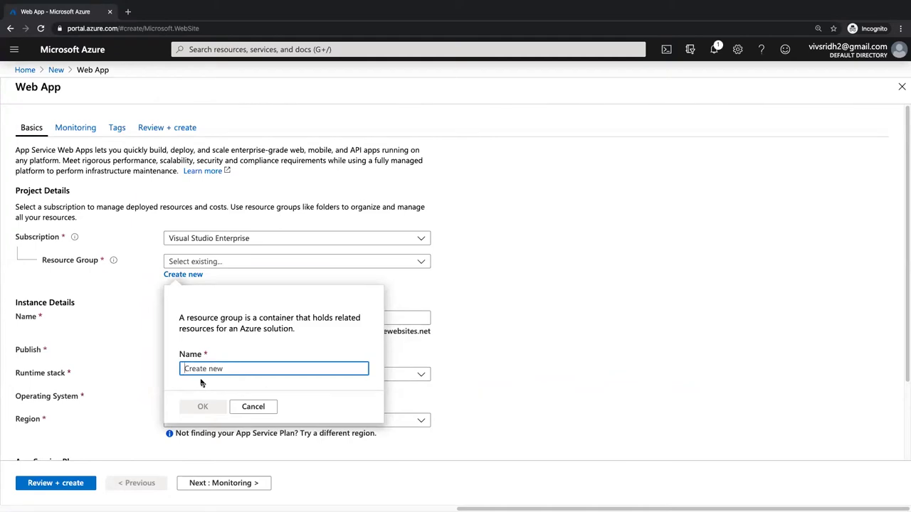
text(auto-)
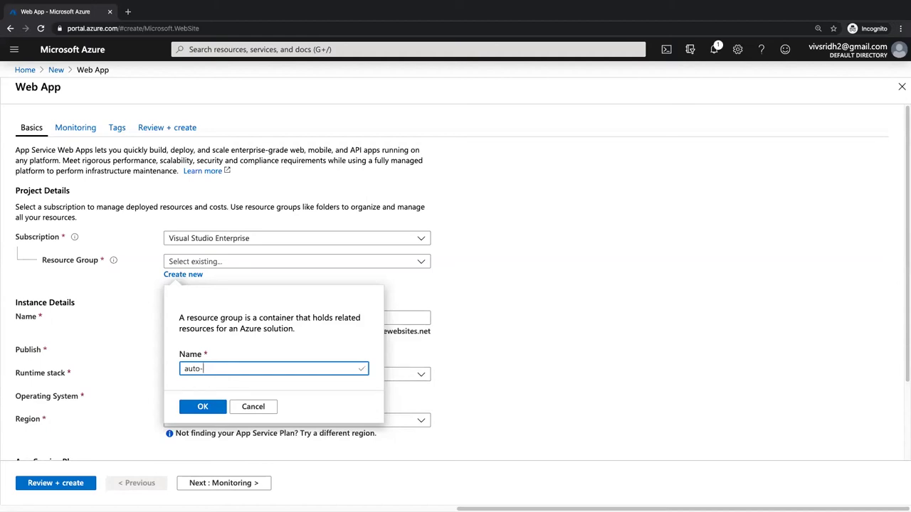
click(202, 407)
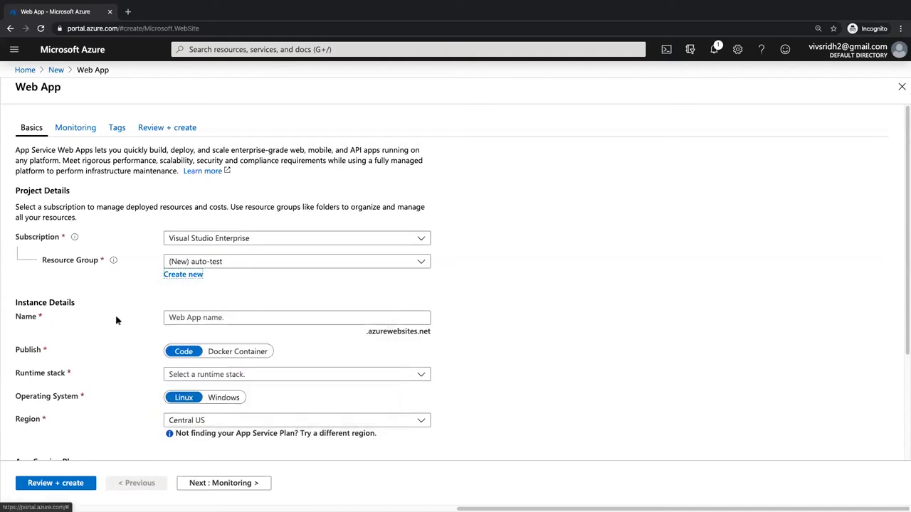
Name the web app auto001.
scroll(116, 317, down, 1)
click(216, 300)
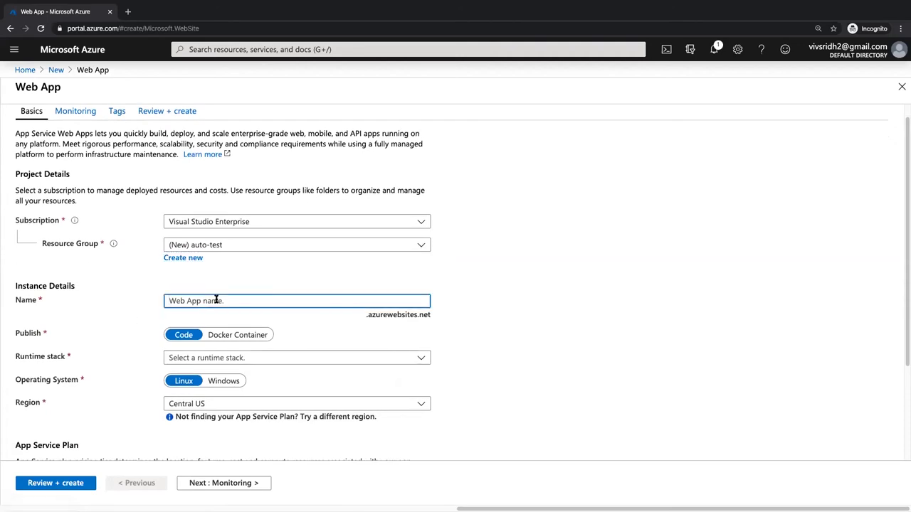
text(auto)
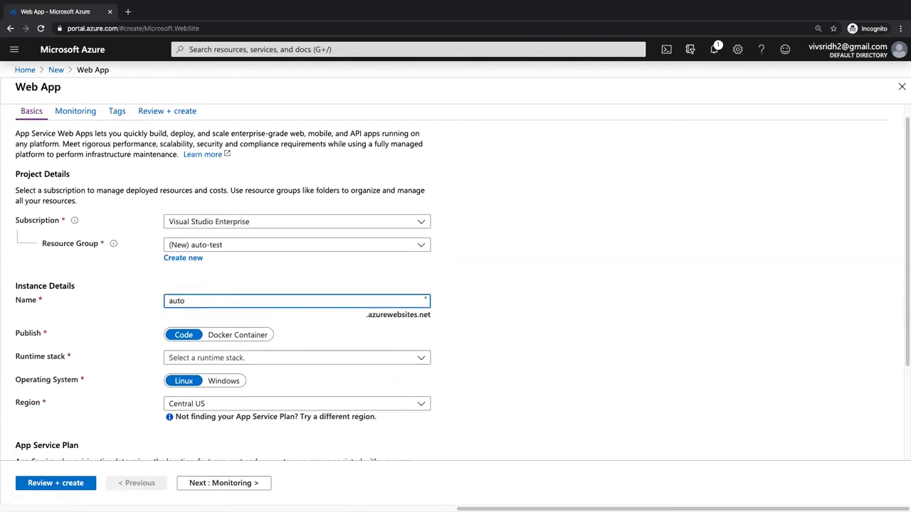
text(--1)
key(BackSpace)
text(001)
click(131, 320)
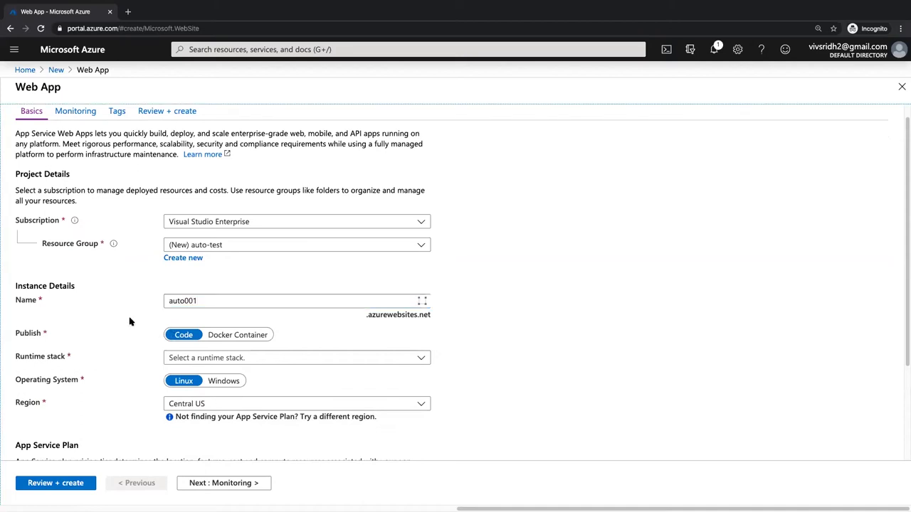
Set the web app to publish as a Docker Container and choose Central US as its region.
click(240, 336)
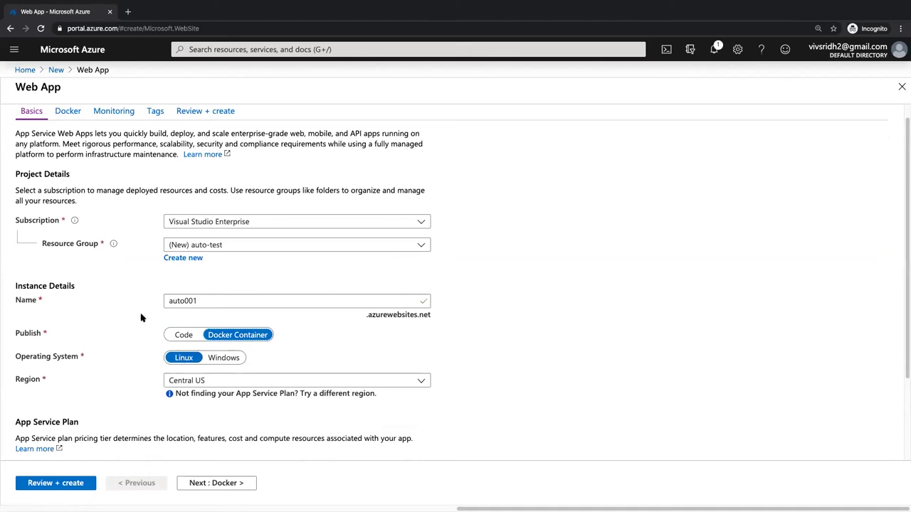
click(218, 377)
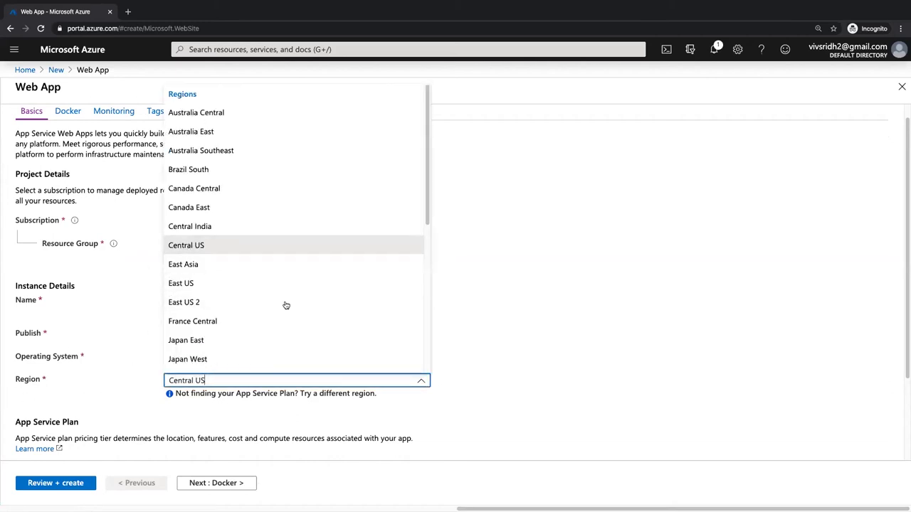
click(214, 246)
Compare the Dev / Test and Production pricing tiers and apply the free F1 size to the Linux App Service plan.
scroll(111, 336, down, 2)
scroll(112, 335, down, 1)
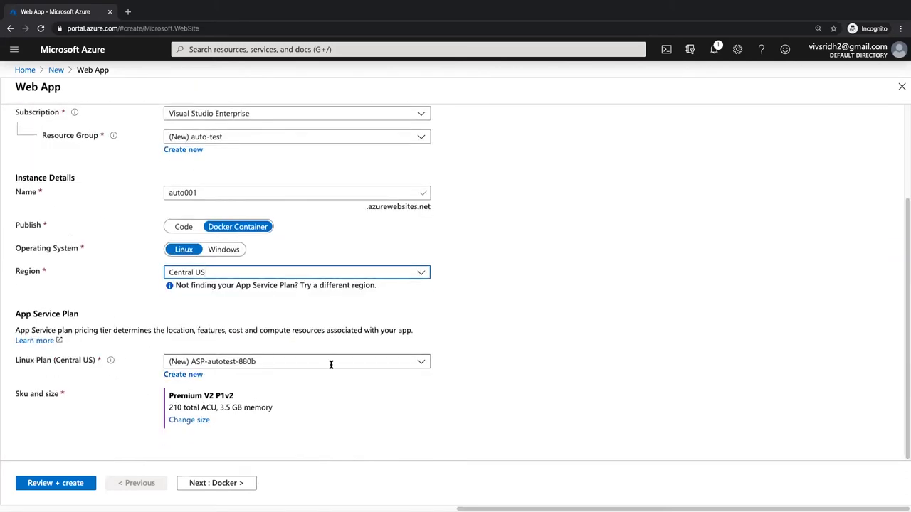
click(206, 375)
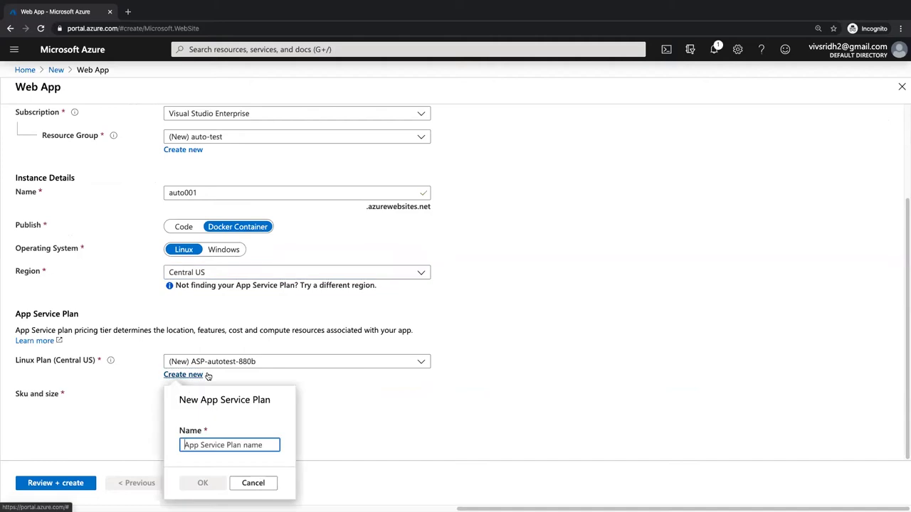
click(340, 377)
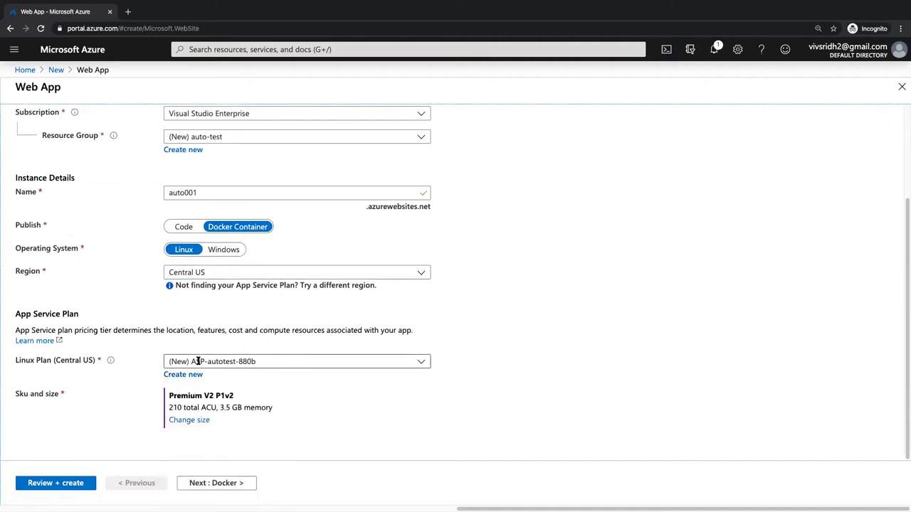
click(186, 420)
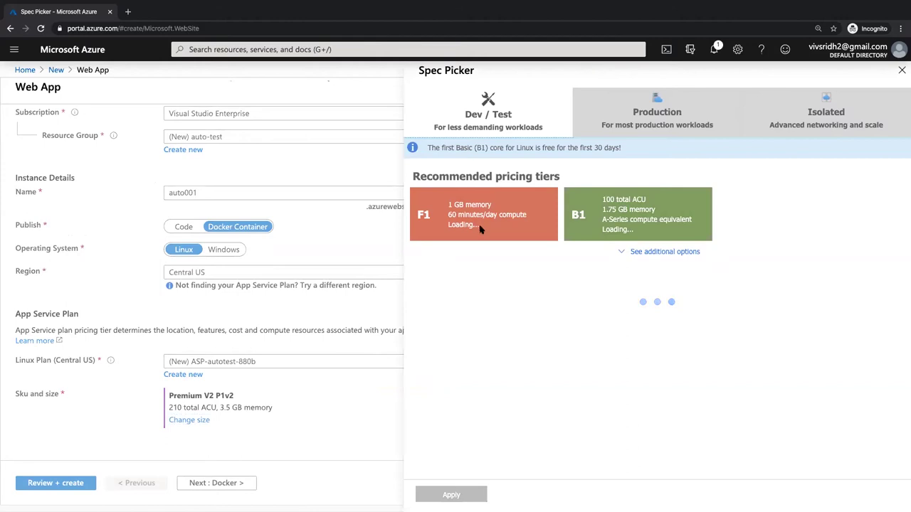
click(474, 116)
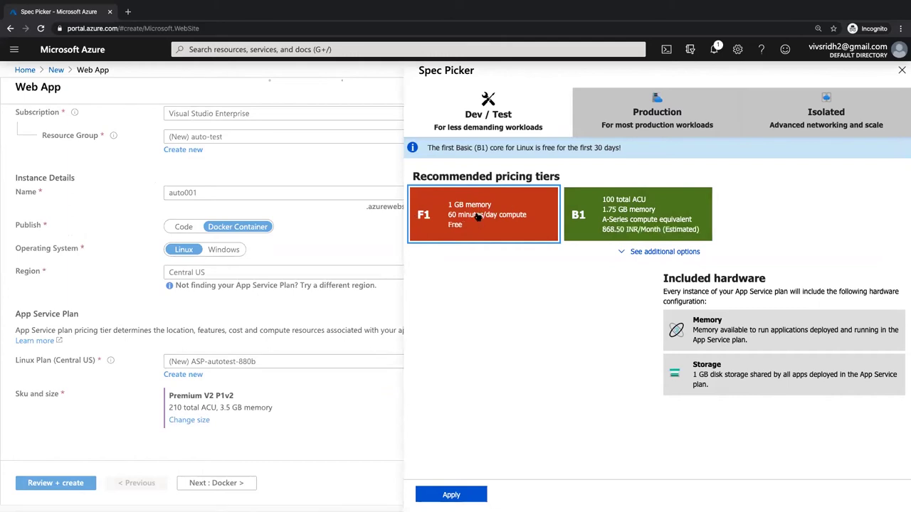
click(640, 133)
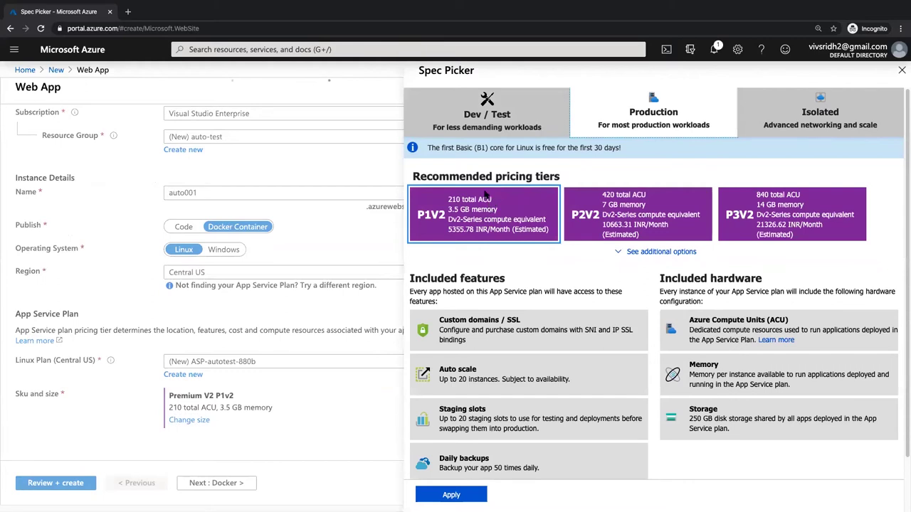
click(461, 121)
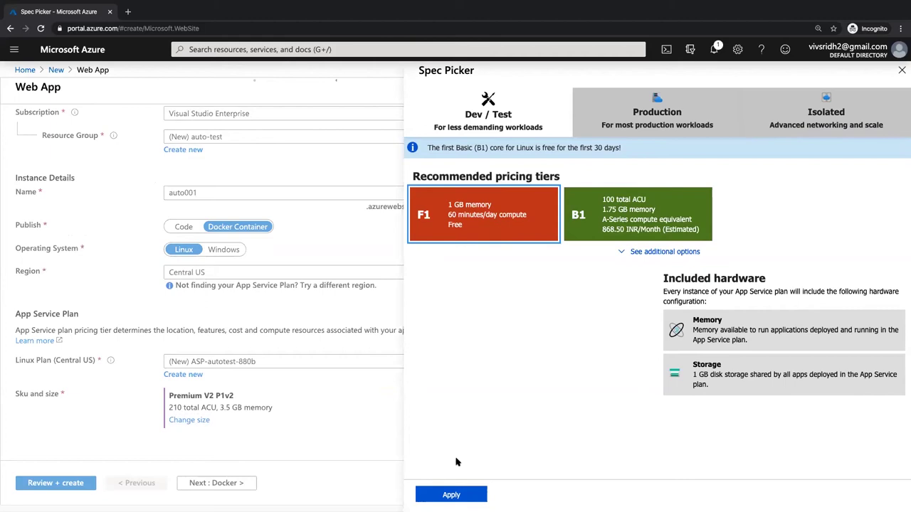
click(452, 494)
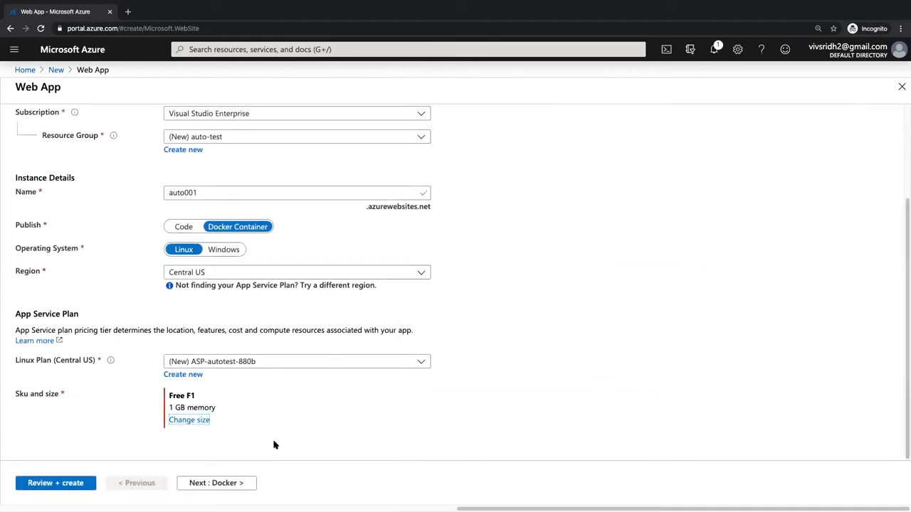
Configure Docker as a Single Container from the Quickstart image source with the Python Hello World sample.
click(220, 488)
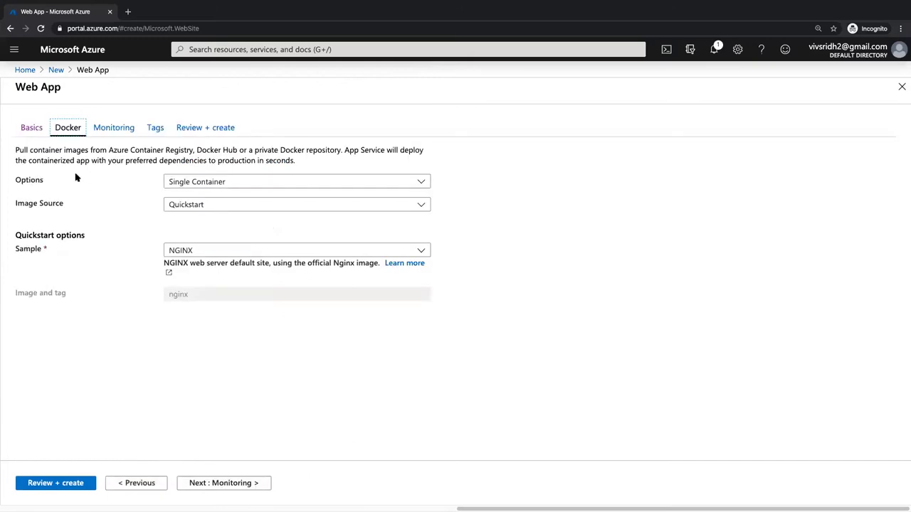
click(178, 182)
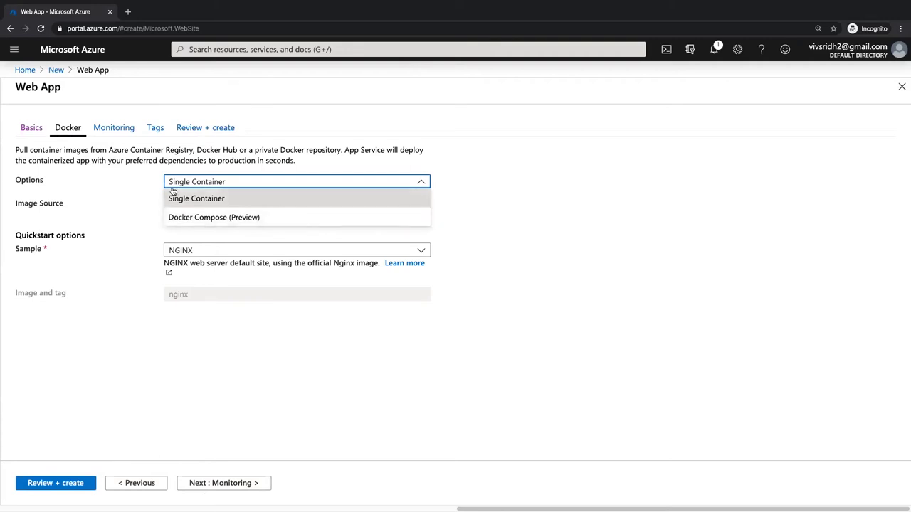
click(180, 204)
click(220, 205)
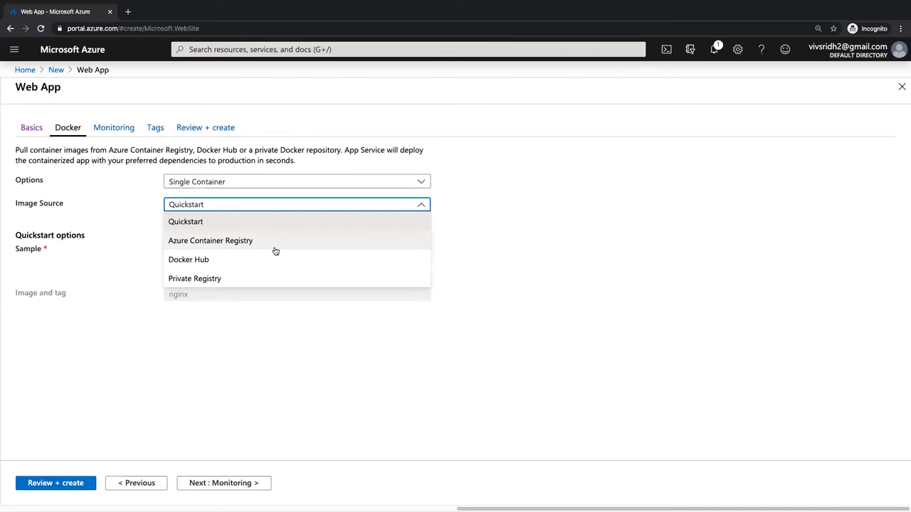
click(192, 229)
click(207, 250)
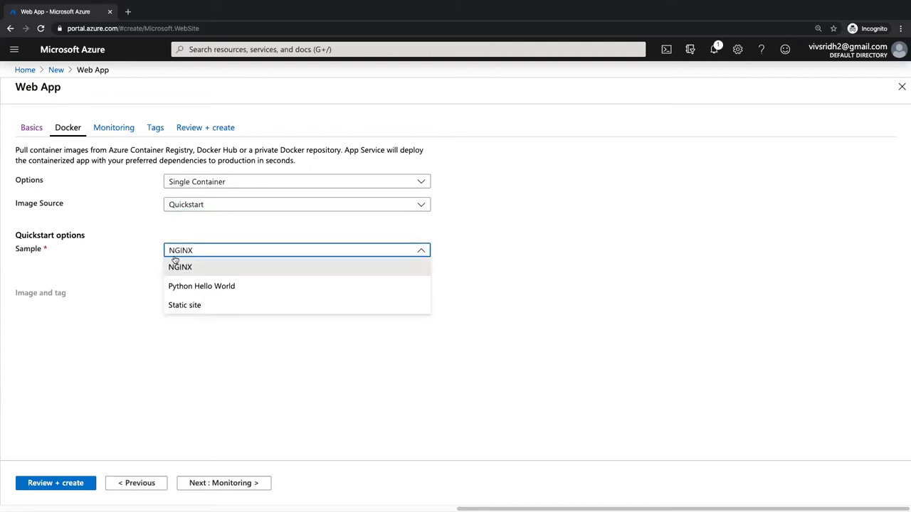
click(202, 287)
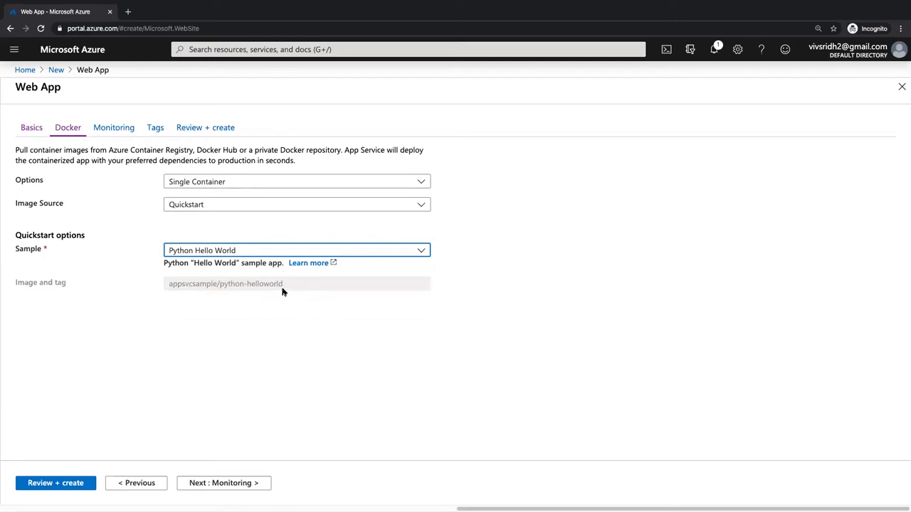
Leave Application Insights disabled, review the web app's summary and create the app.
click(240, 482)
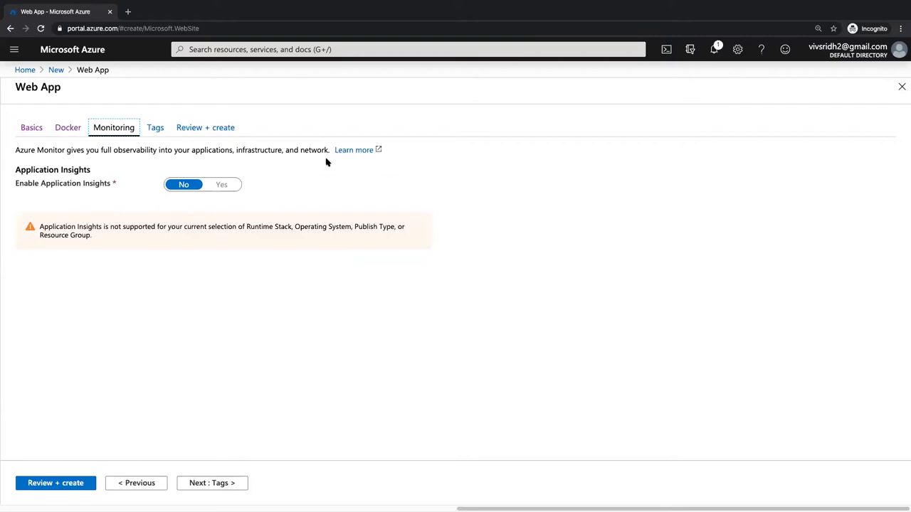
click(210, 135)
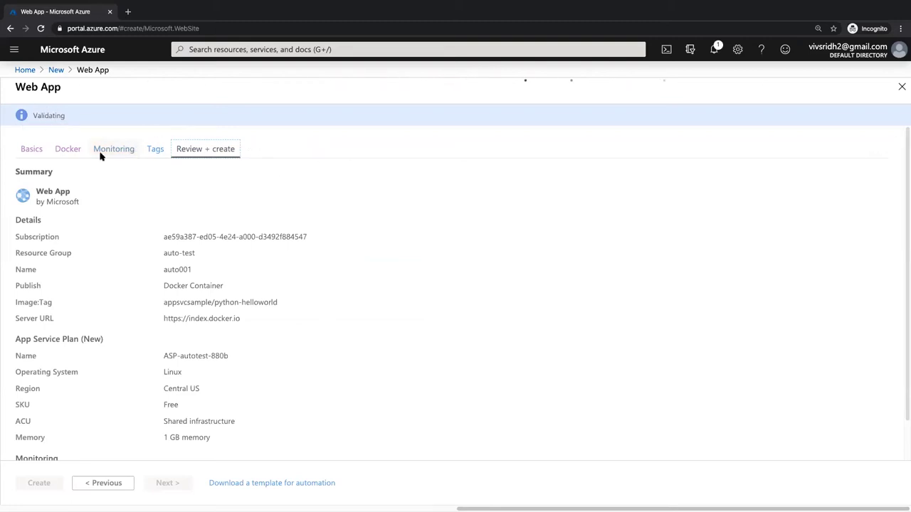
scroll(101, 178, down, 1)
scroll(101, 177, up, 1)
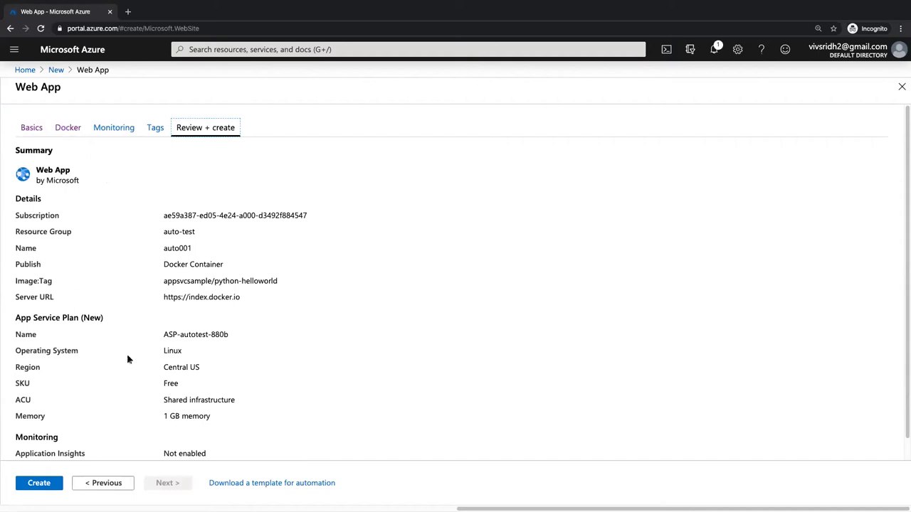
click(39, 484)
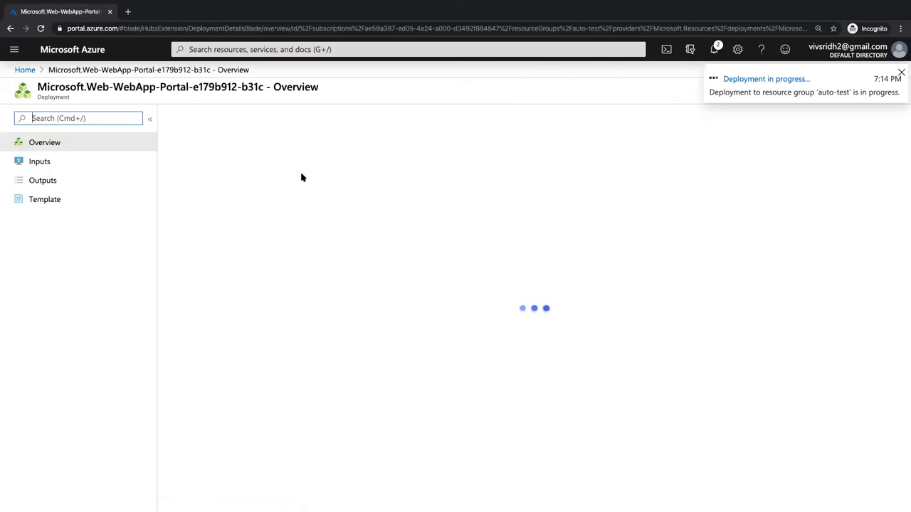
Switch to the Webinar-Automate presentation in PowerPoint and start presenting from the Learn App Service slide.
key(ctrl+Up)
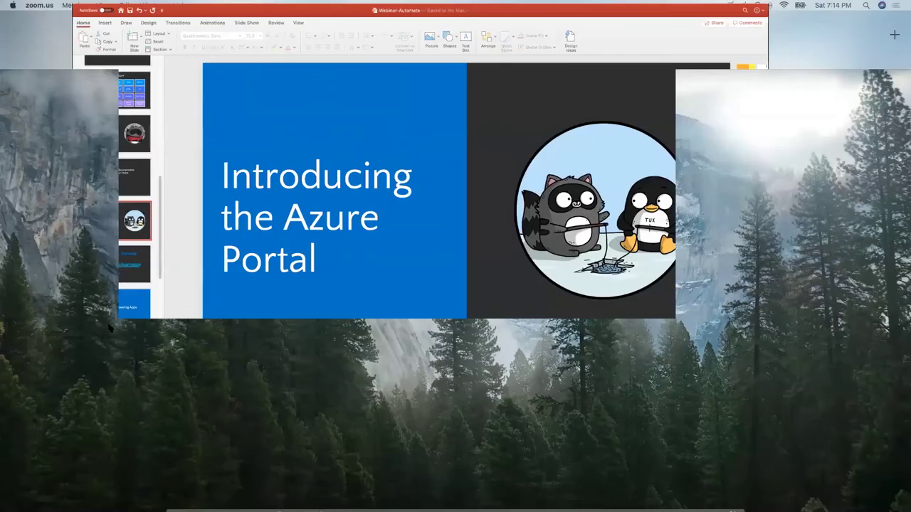
key(Down)
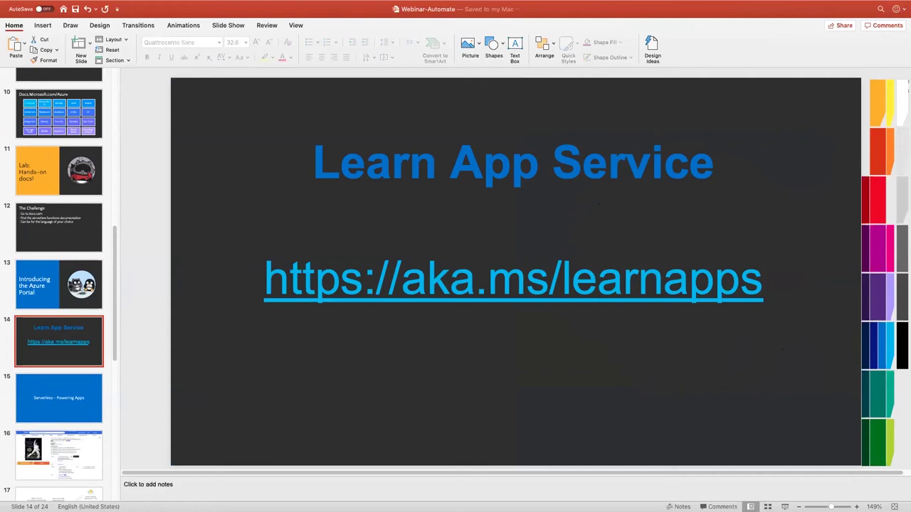
key(super+shift+Return)
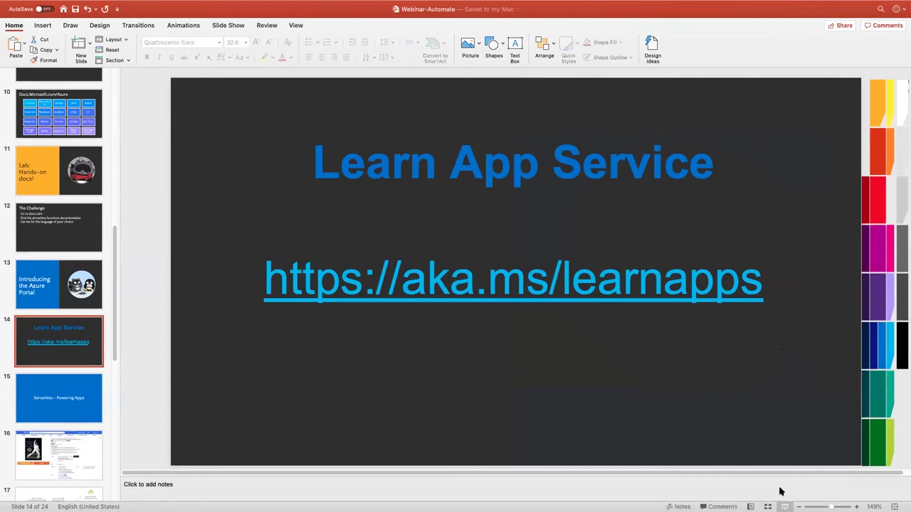